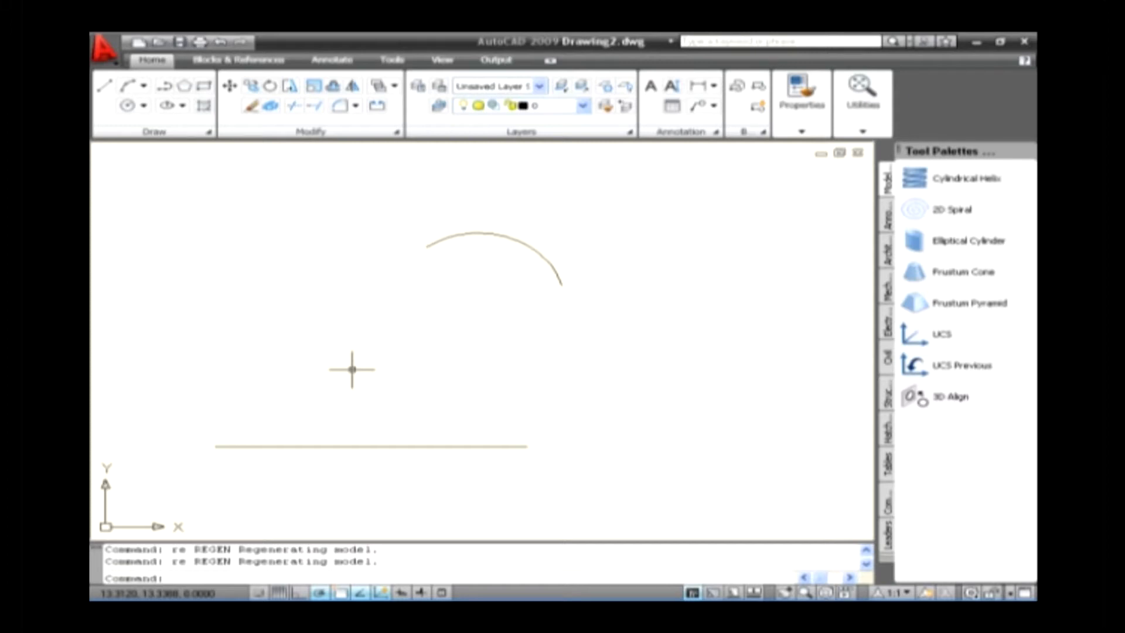
Check the horizontal line's length with Lengthen, and extend its right end by a delta length of 2.
click(397, 133)
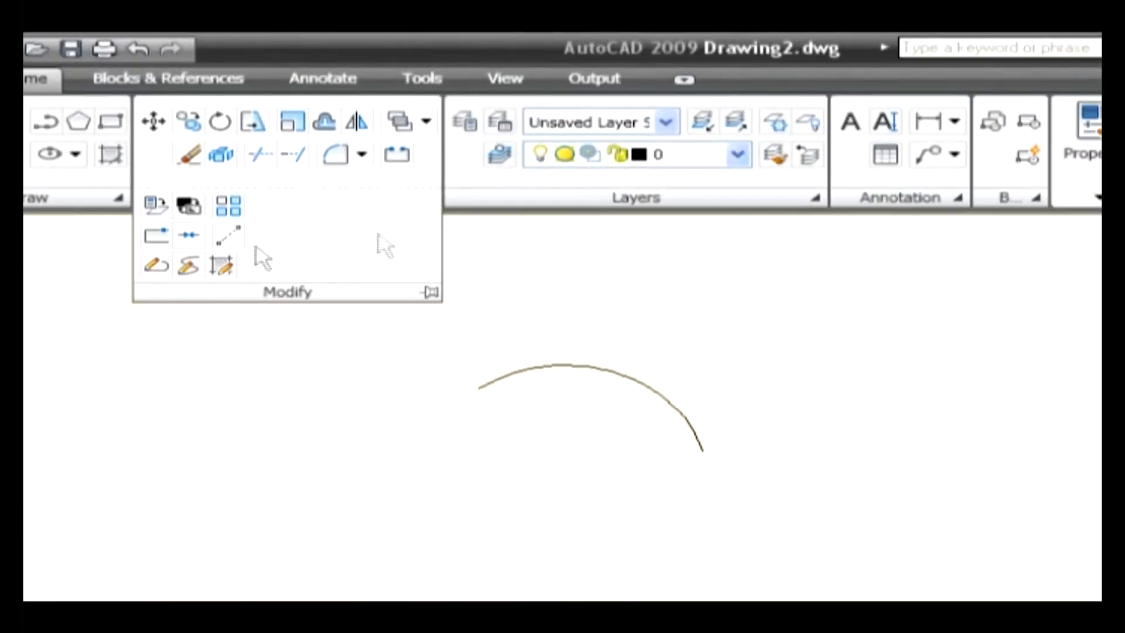
click(234, 235)
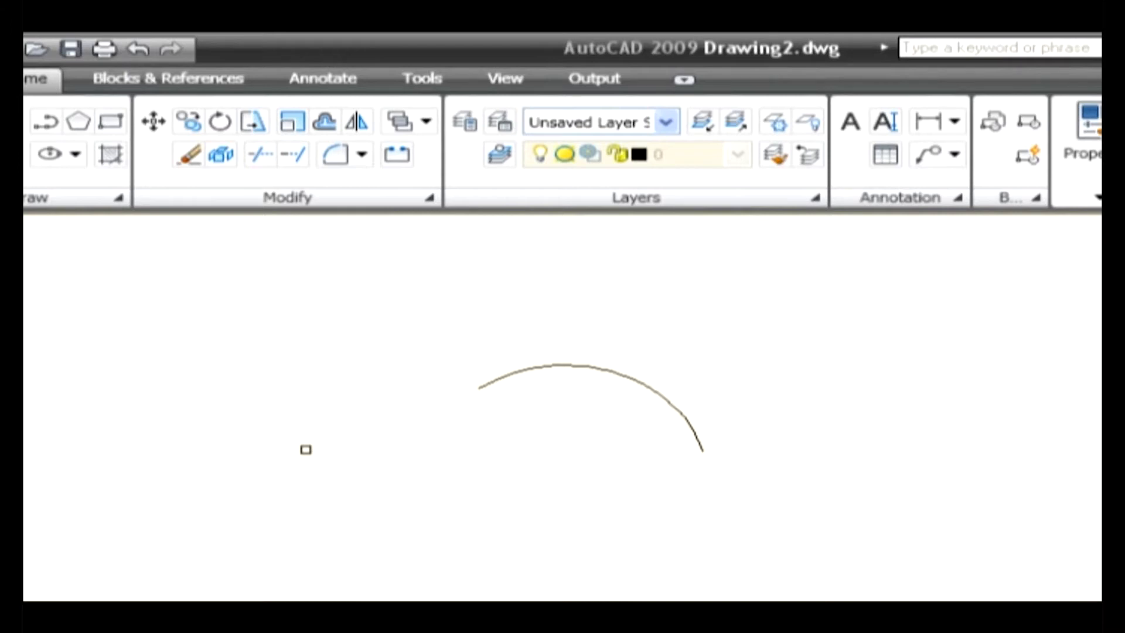
click(381, 484)
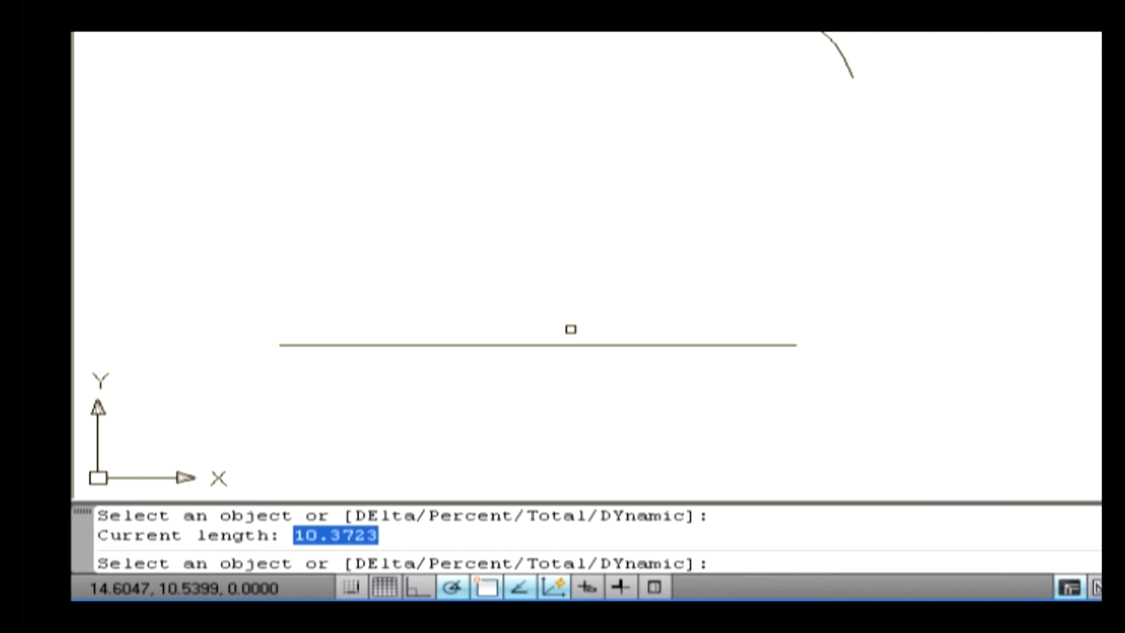
text(de)
key(Return)
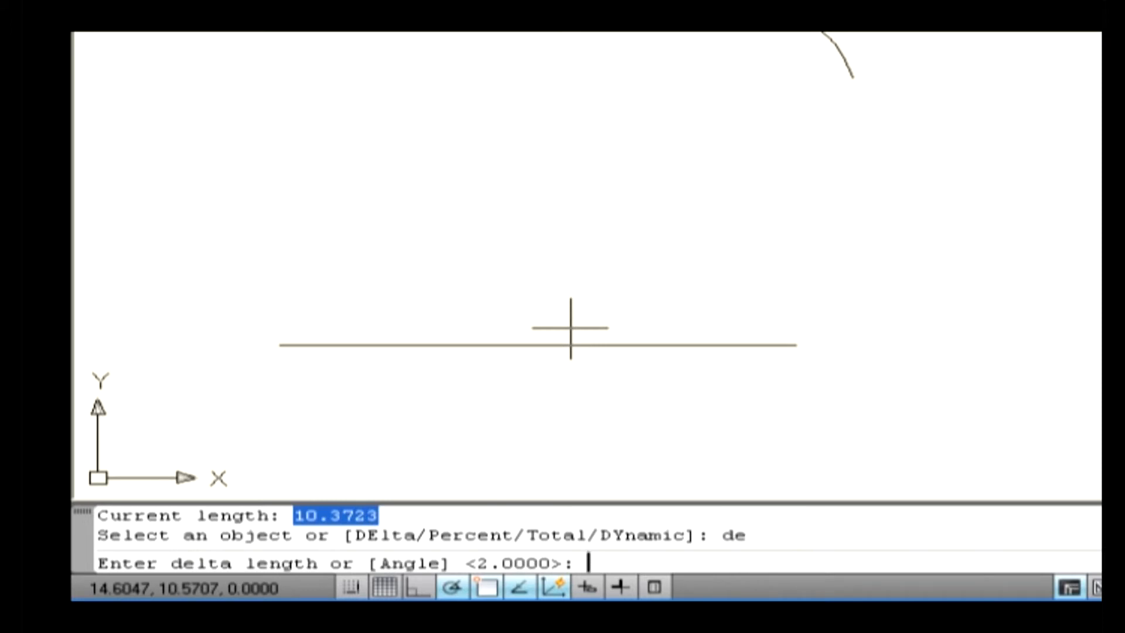
text(2)
key(Return)
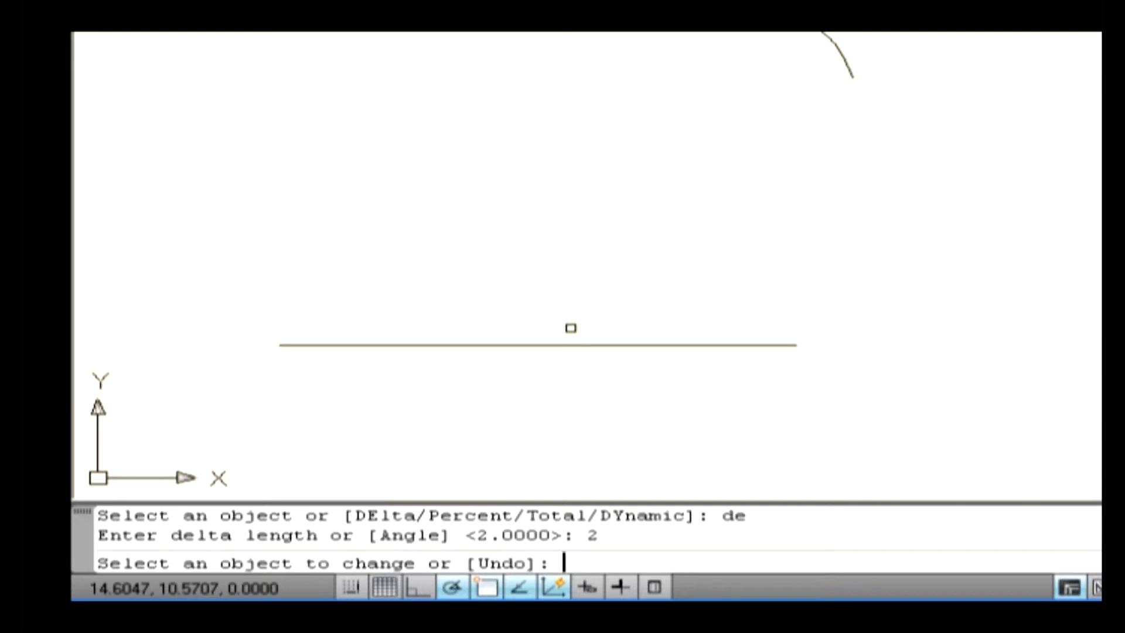
click(759, 341)
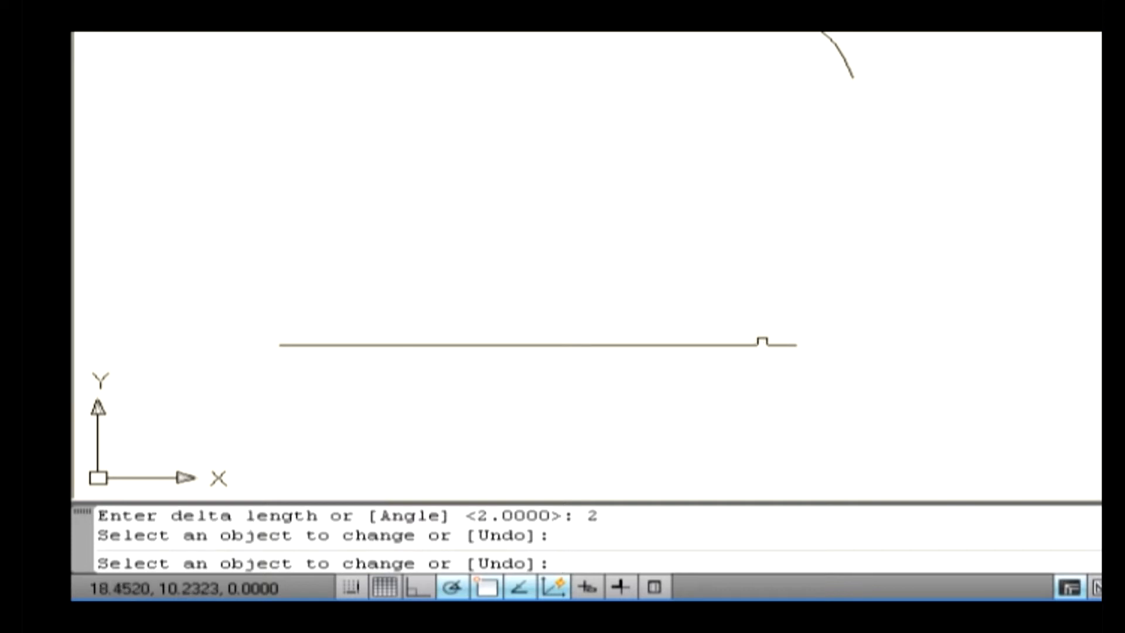
click(766, 346)
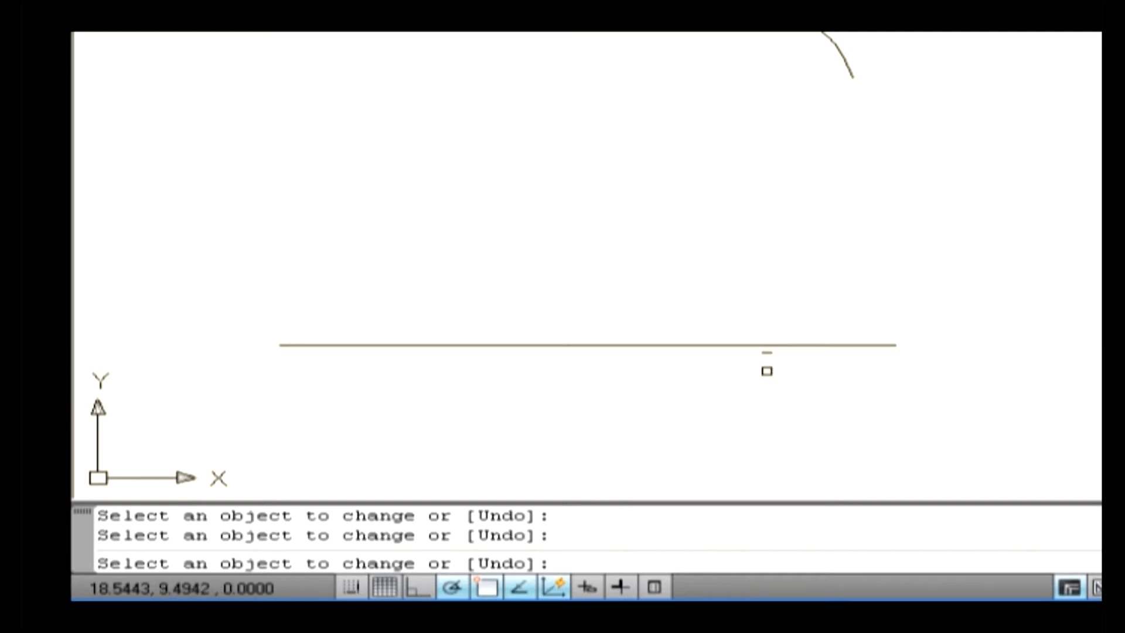
key(Return)
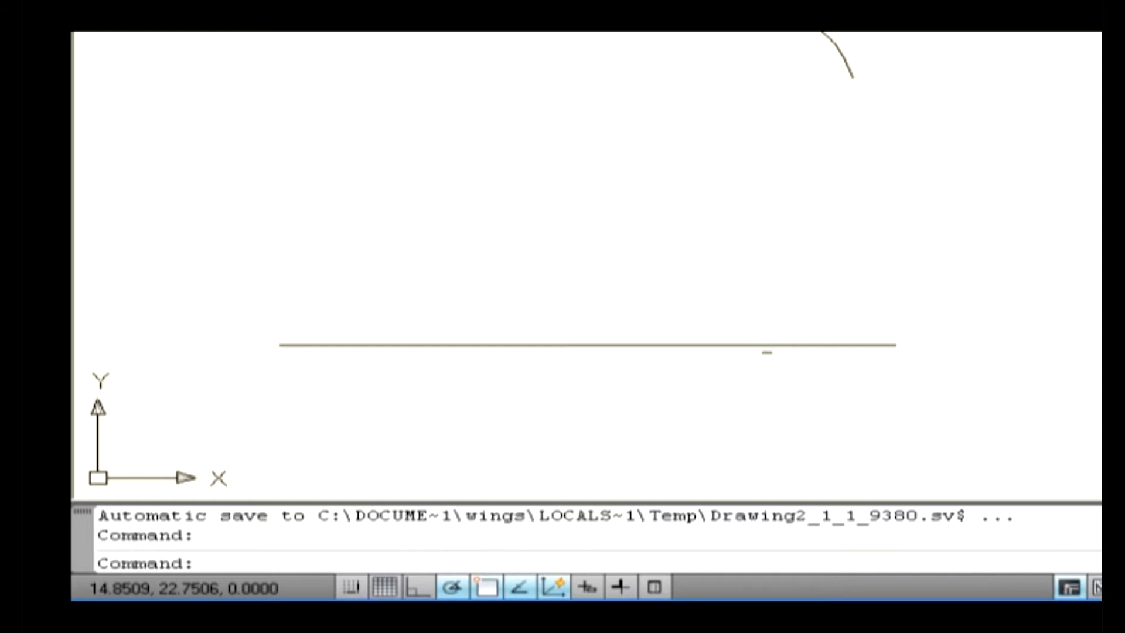
Lengthen the arc at both its left and right ends by a delta angle of 30 degrees.
click(582, 33)
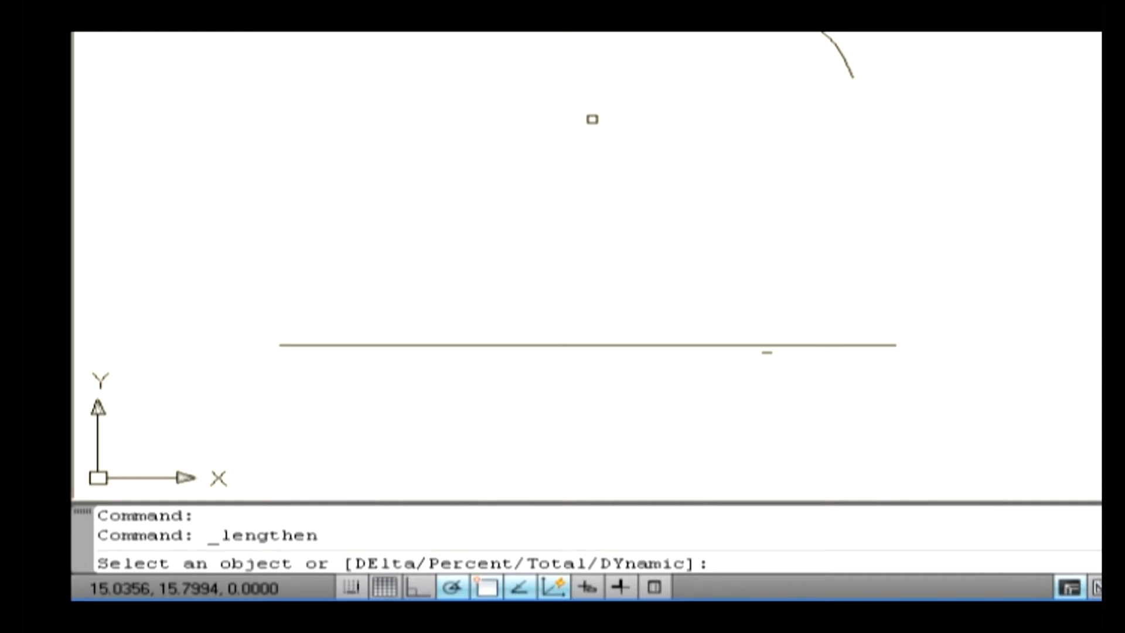
text(de)
key(Return)
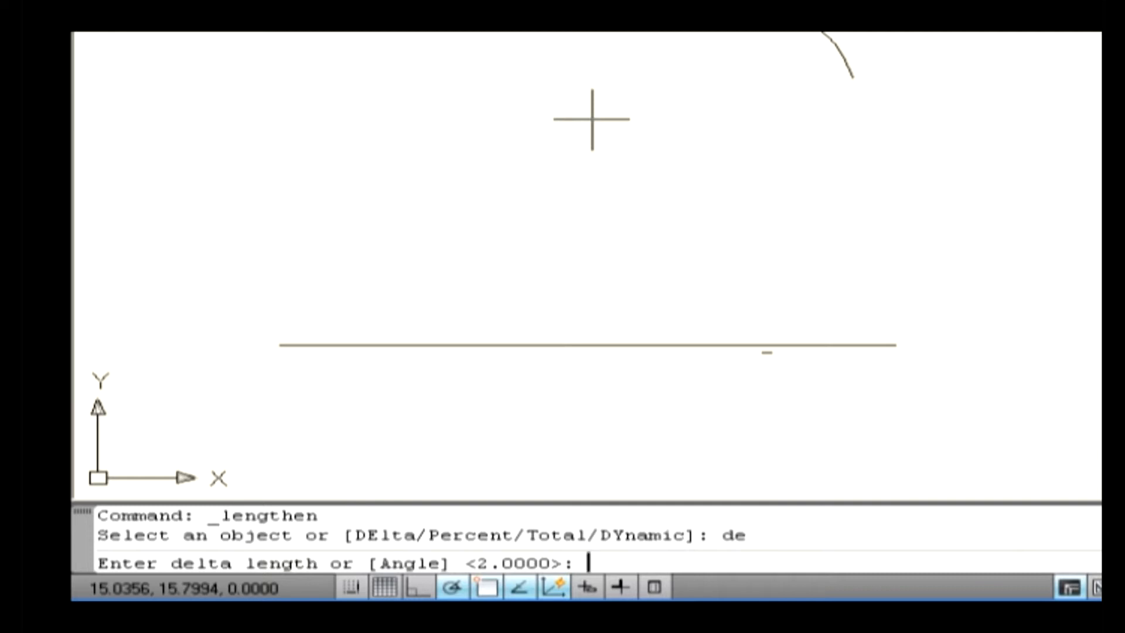
text(a)
key(Return)
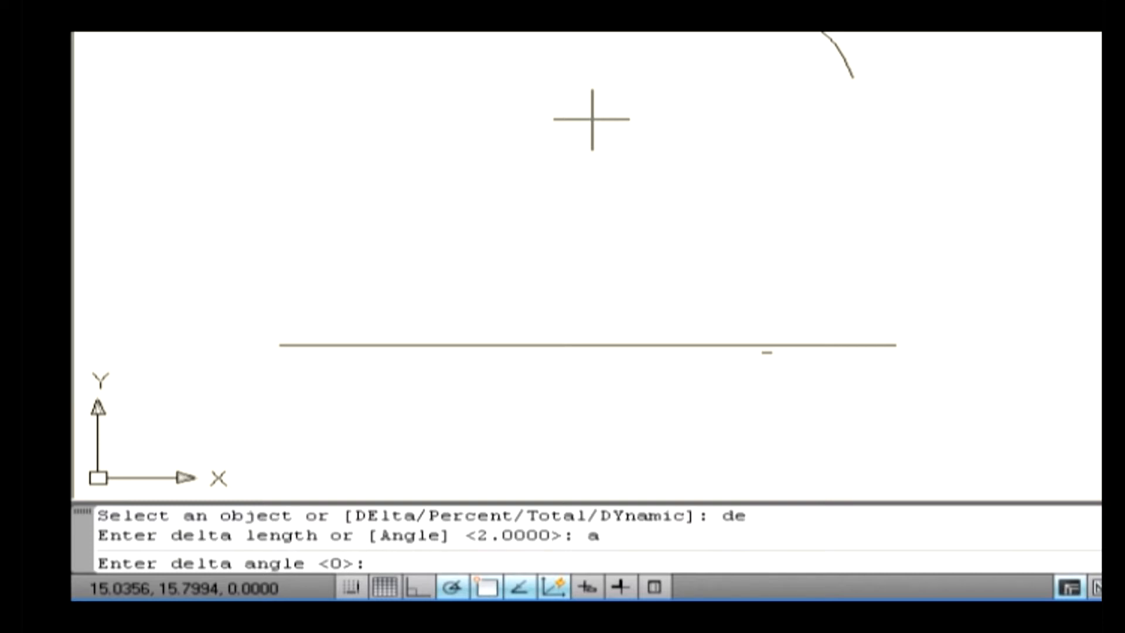
text(30)
key(Return)
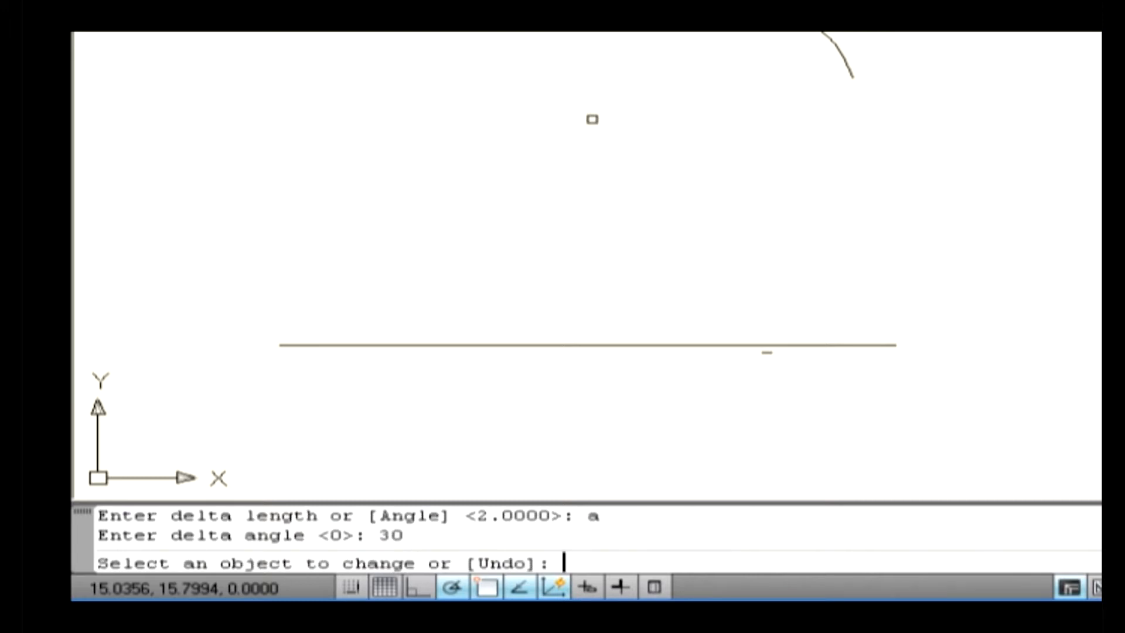
click(665, 63)
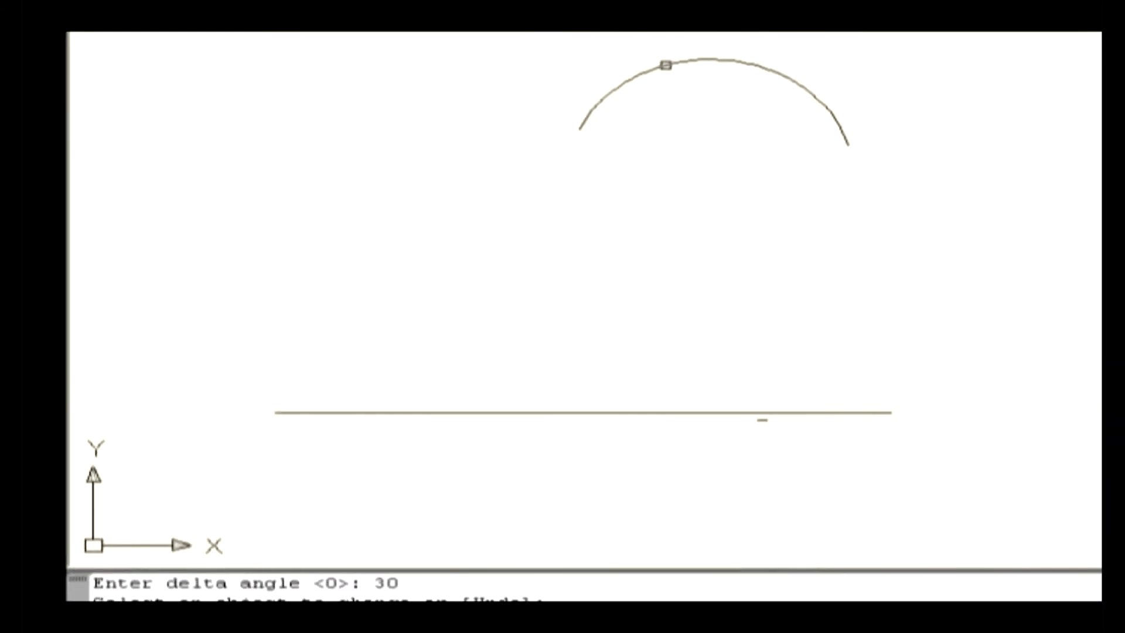
click(829, 104)
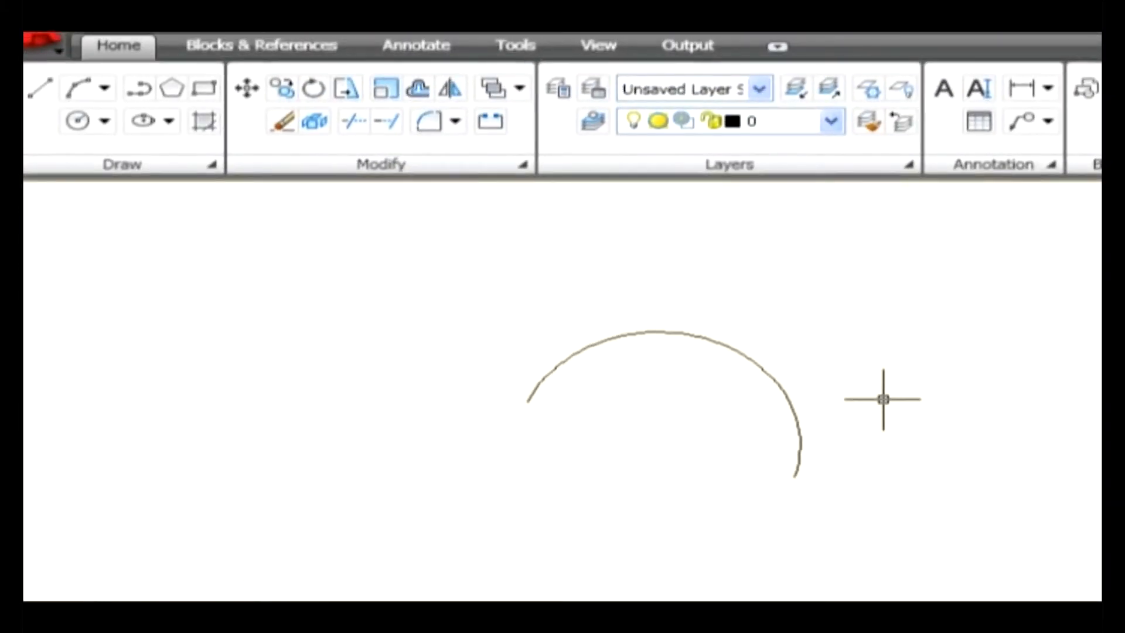
Lengthen the horizontal line from its left end to 150 percent of its length.
click(521, 166)
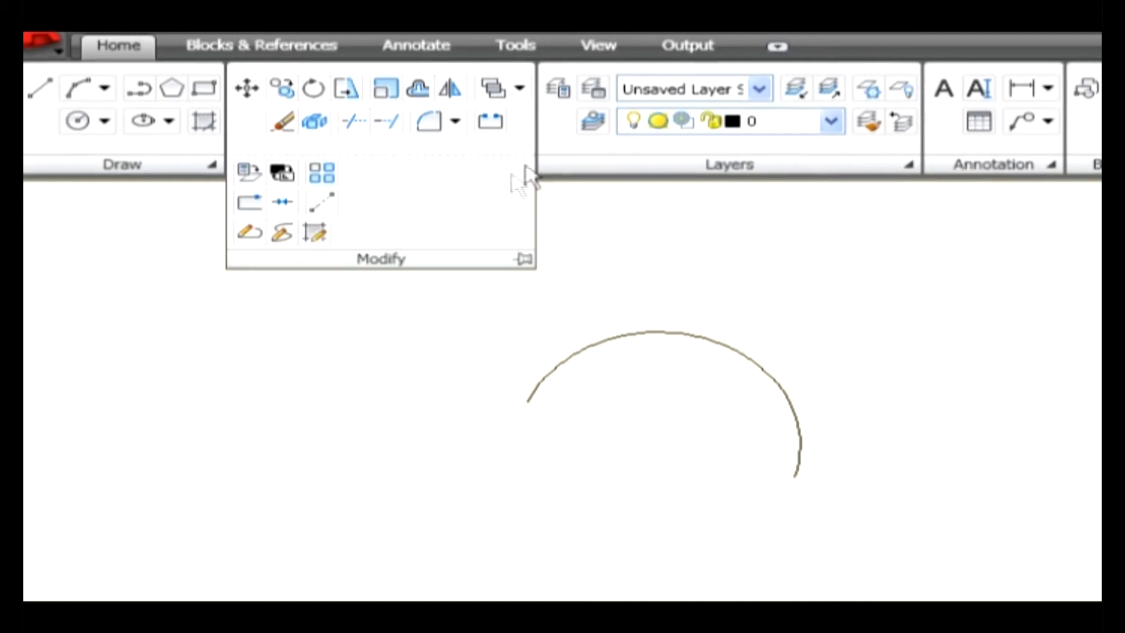
click(308, 209)
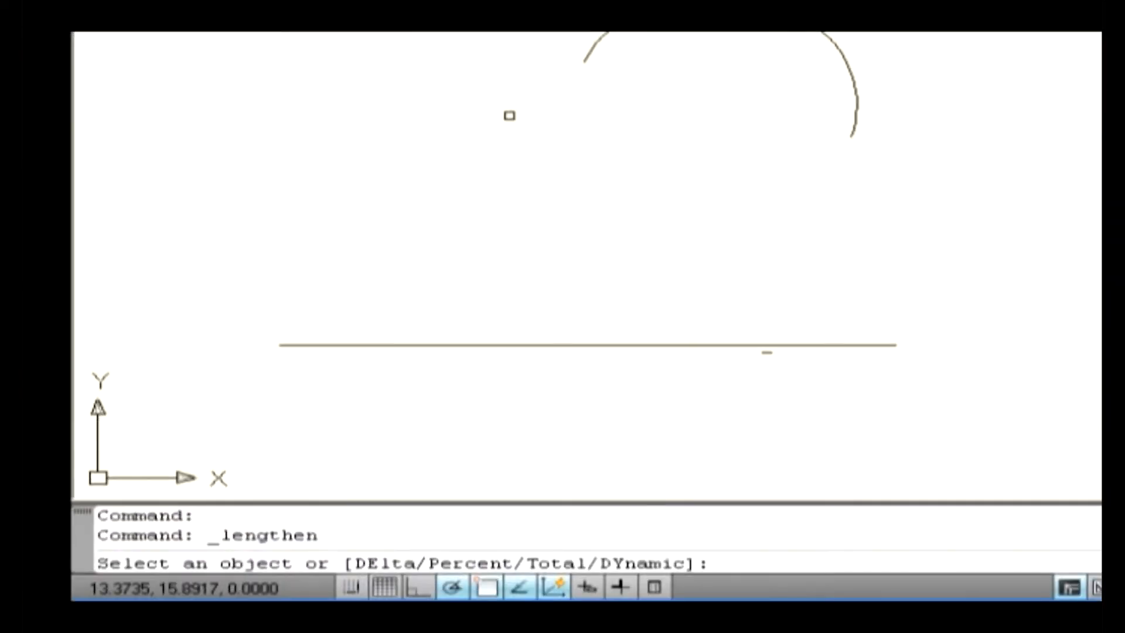
text(p)
key(Return)
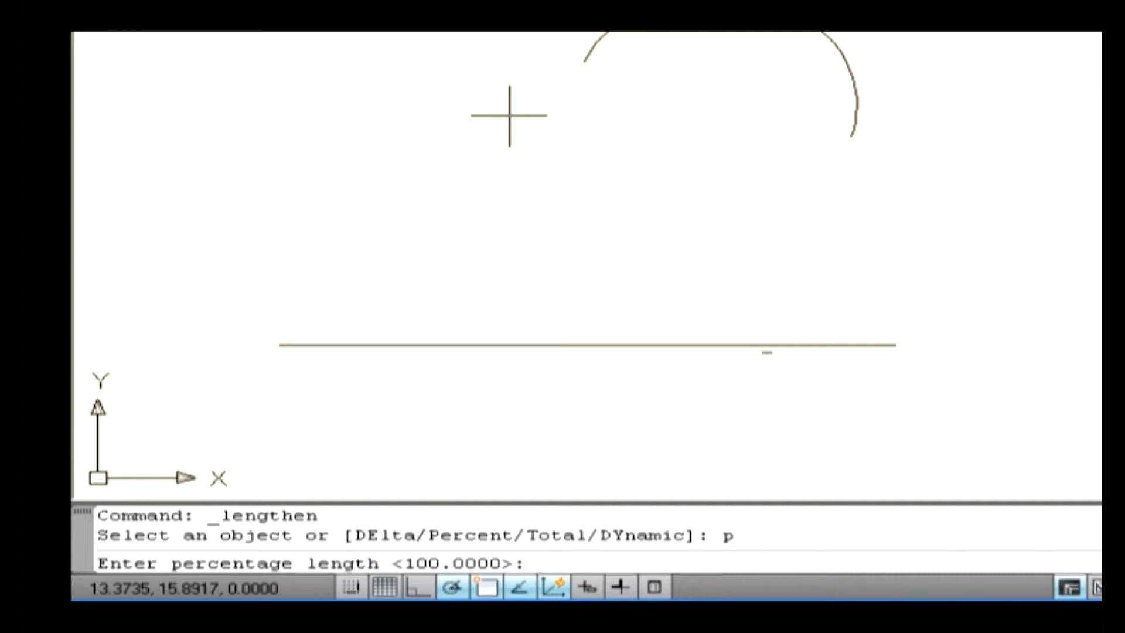
text(150)
key(Return)
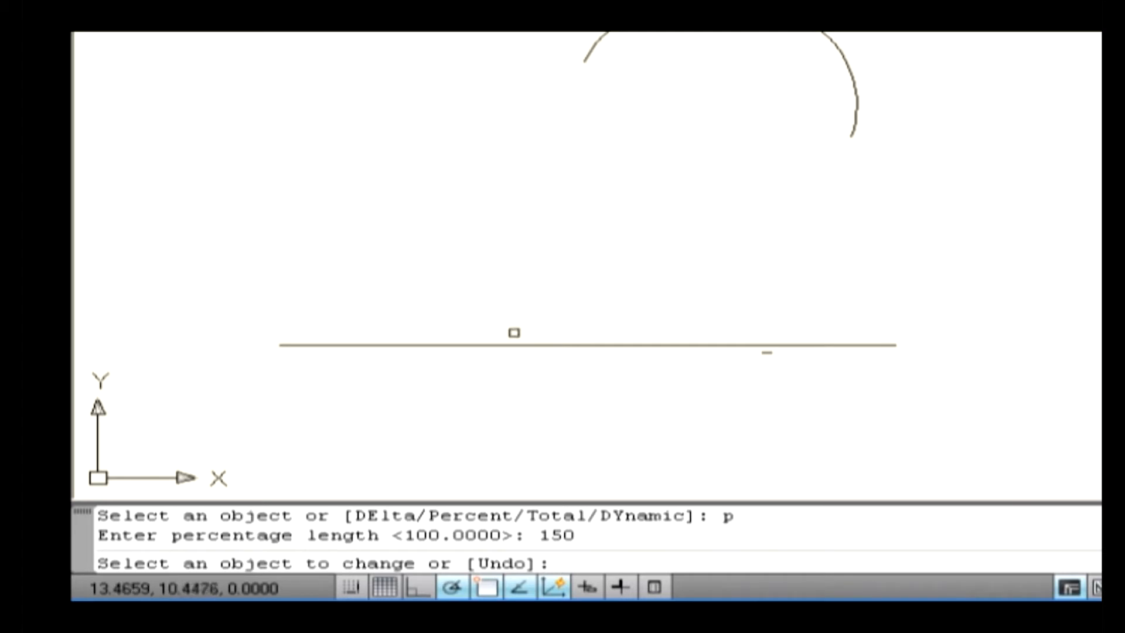
click(514, 344)
middle_drag(552, 277, 838, 279)
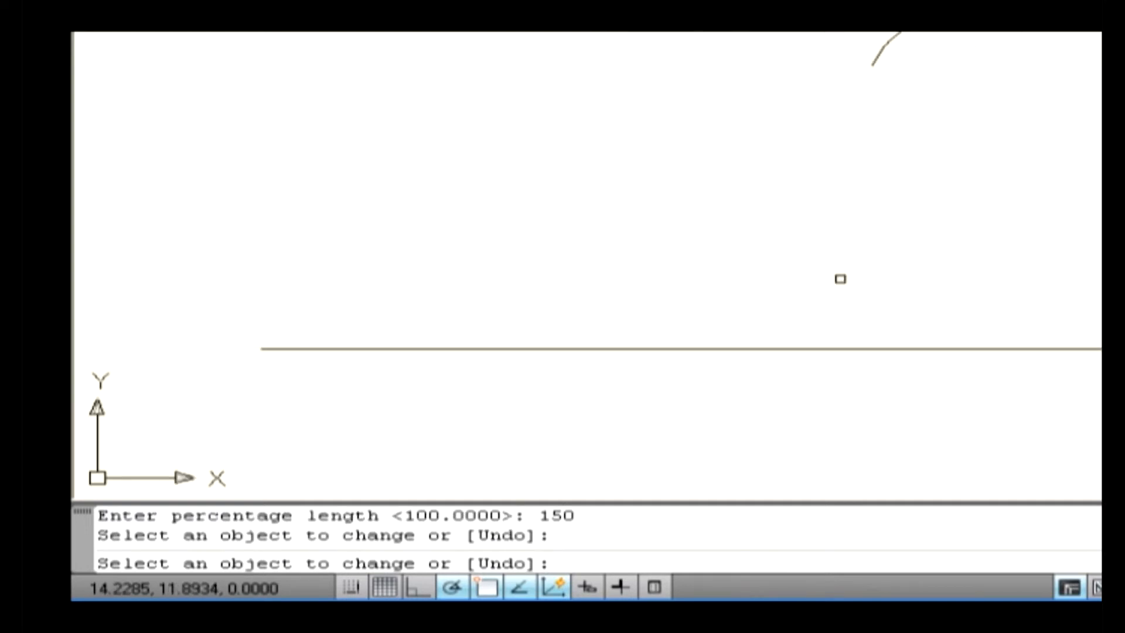
key(Return)
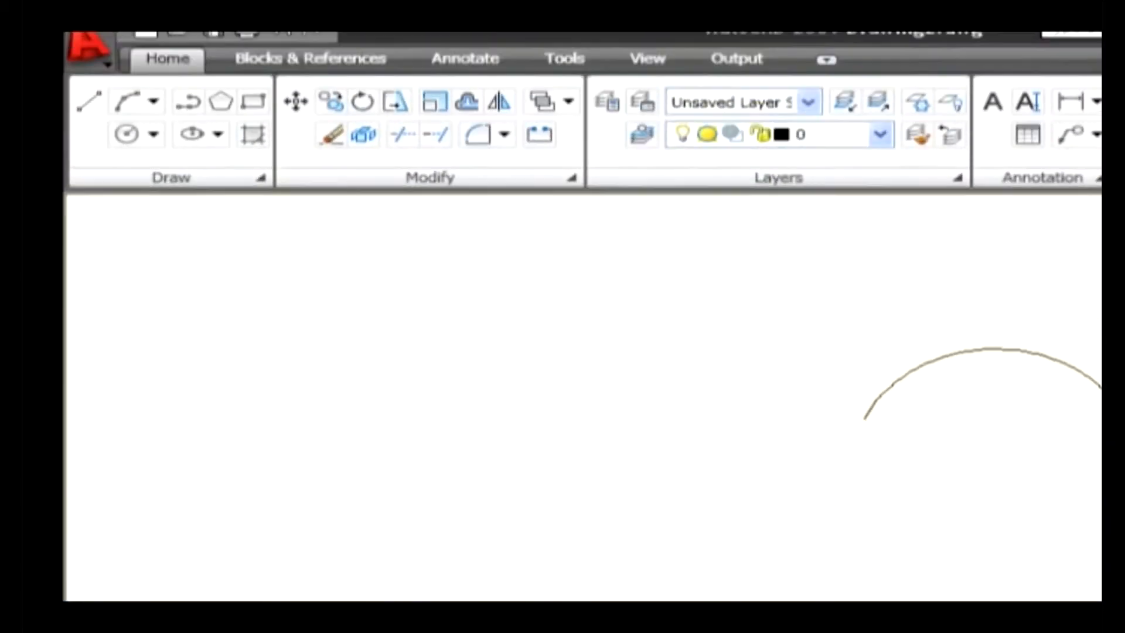
Set the horizontal line's total length to 5 with Lengthen, changing it from its left end.
click(571, 177)
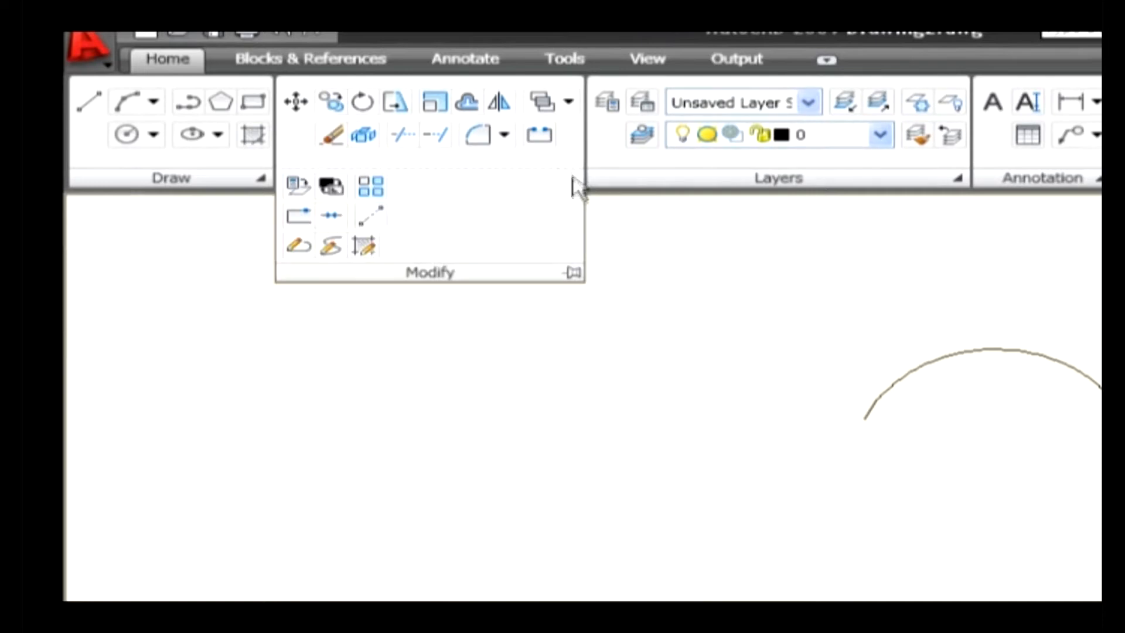
click(371, 218)
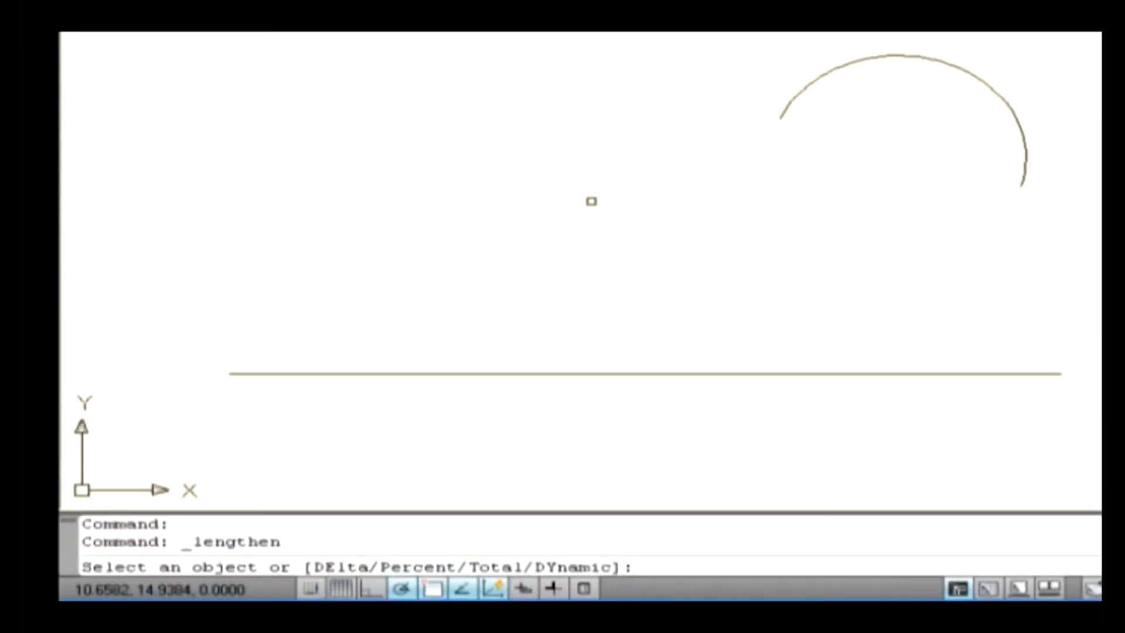
text(t)
key(Return)
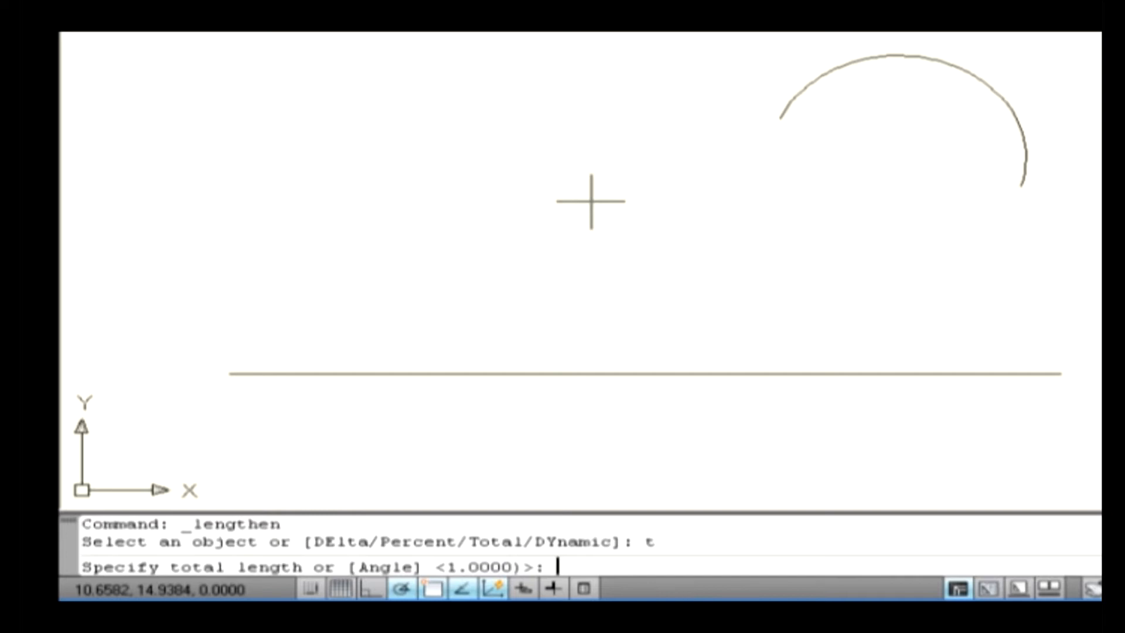
text(5)
key(Return)
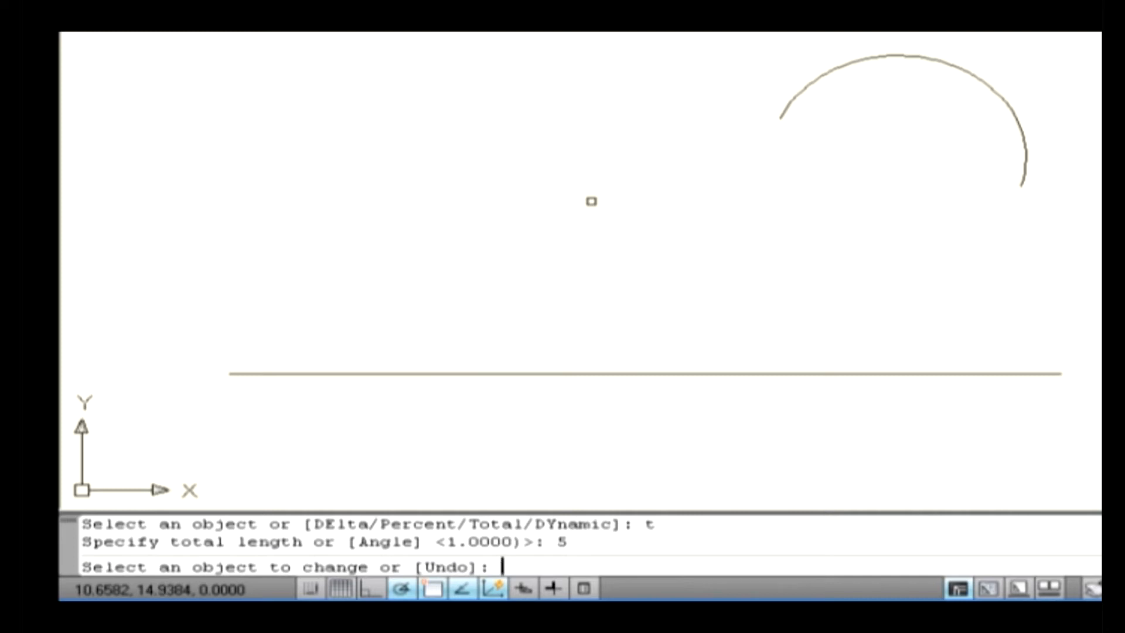
click(481, 374)
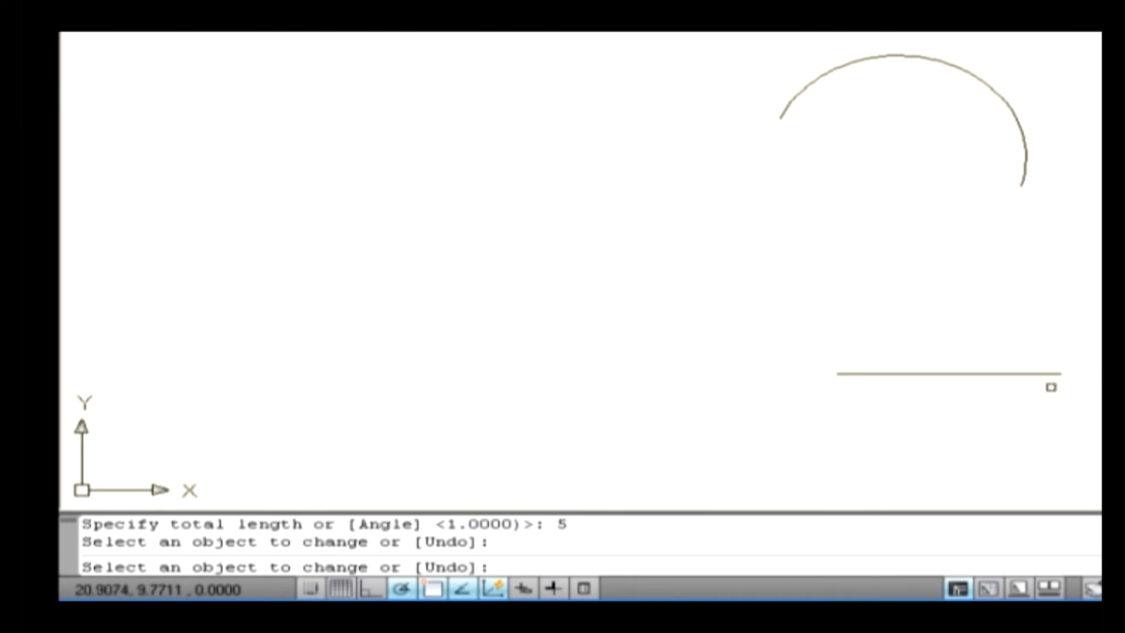
key(Return)
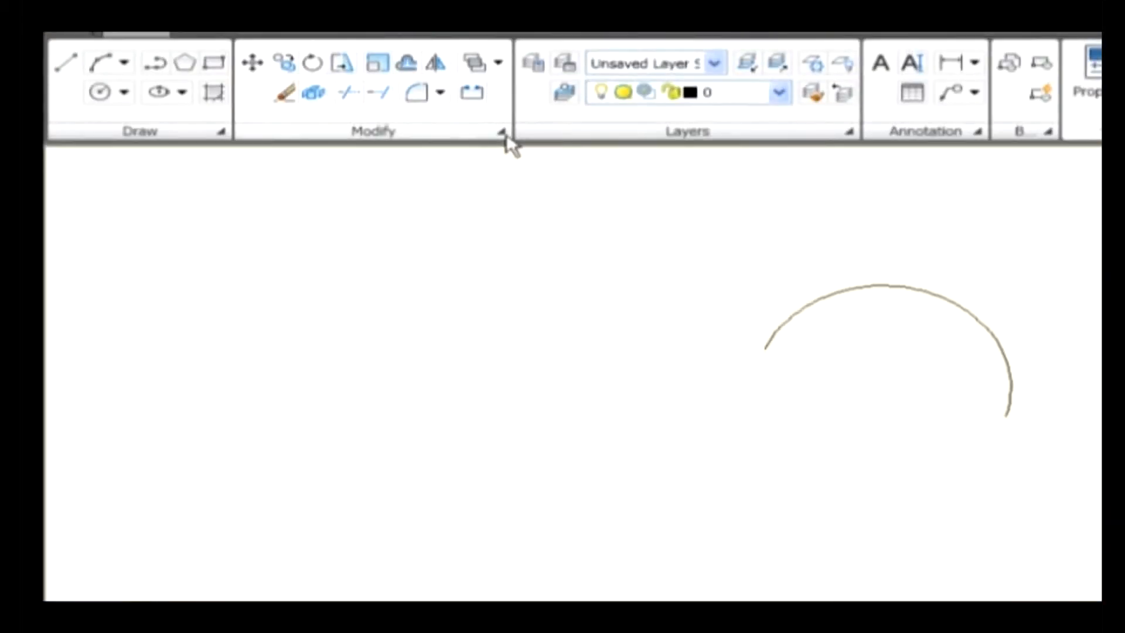
Set the arc's total angle to 75 degrees with Lengthen, changing it from its left end.
click(503, 118)
click(319, 166)
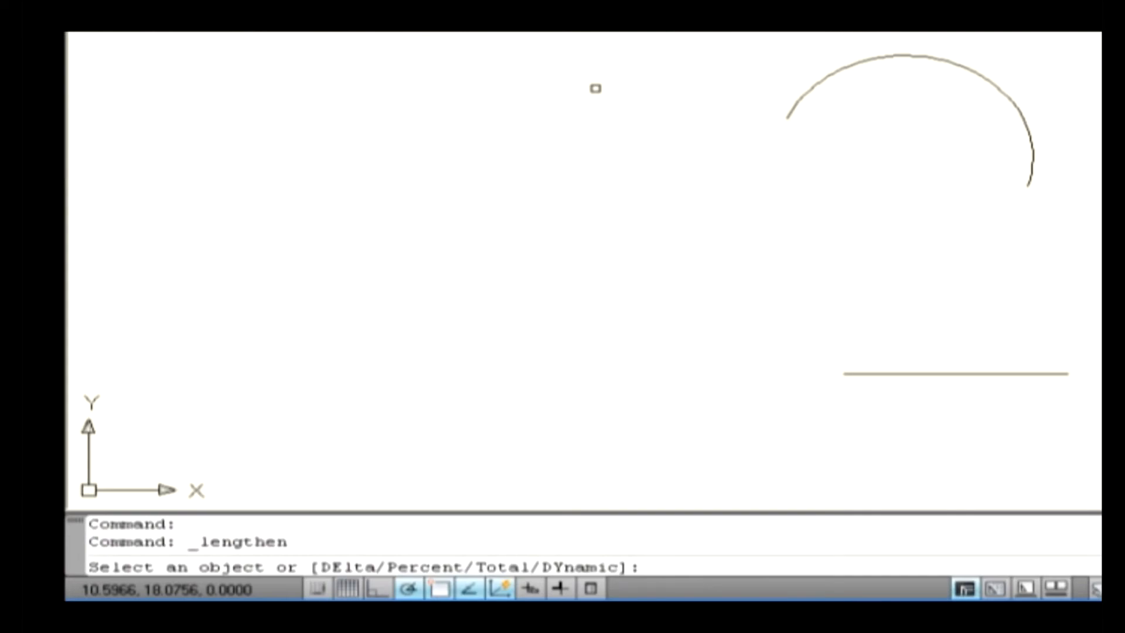
text(t)
key(Return)
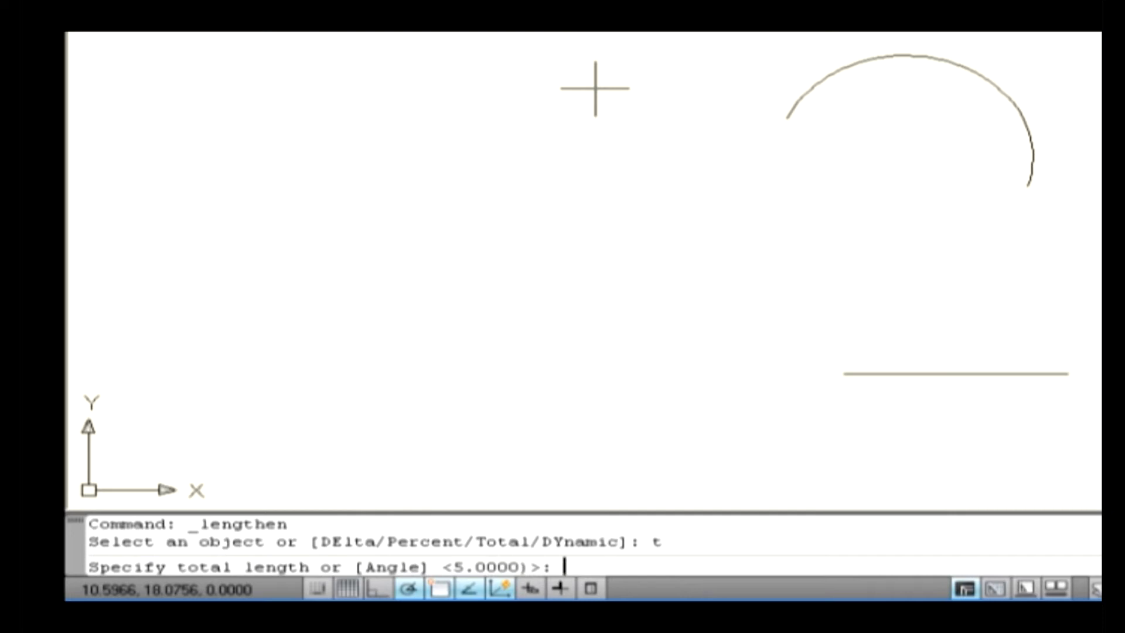
text(a)
key(Return)
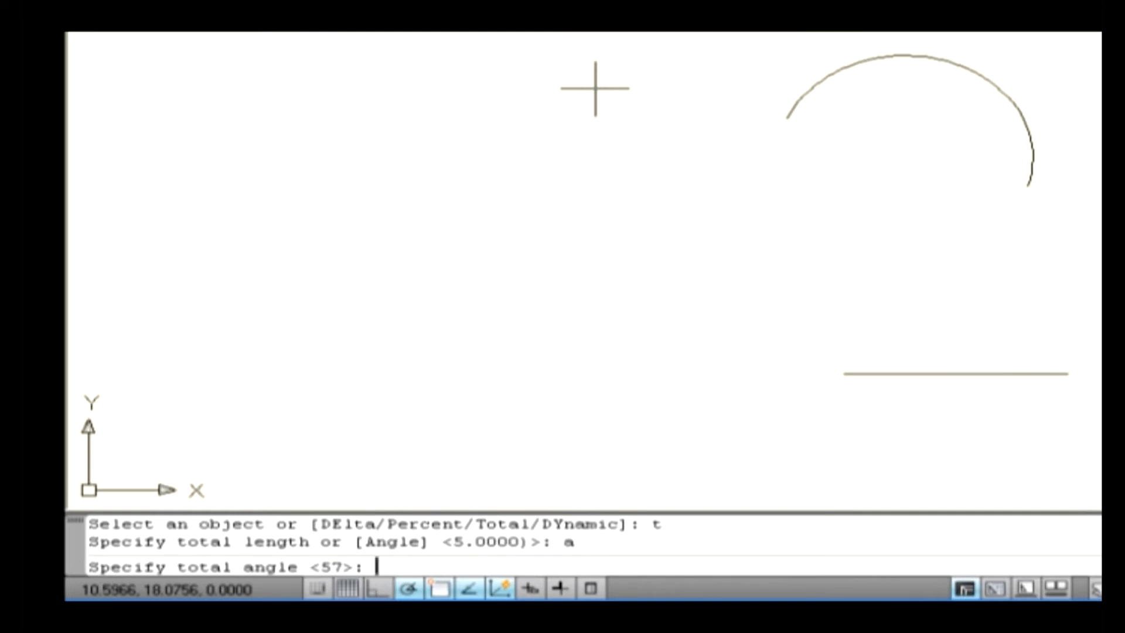
text(75)
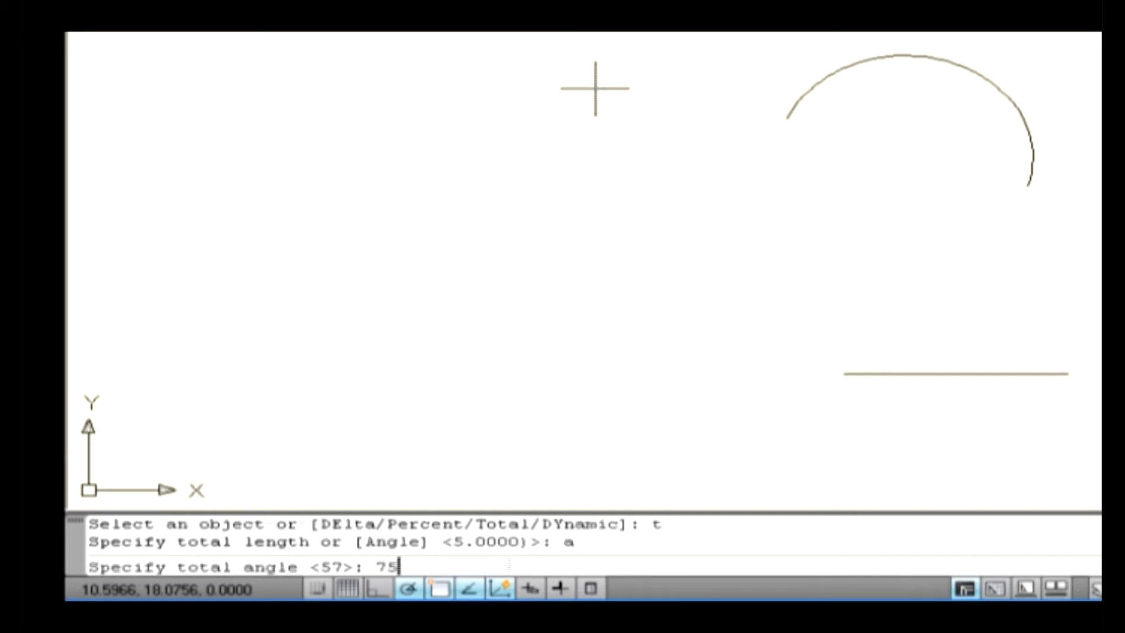
key(Return)
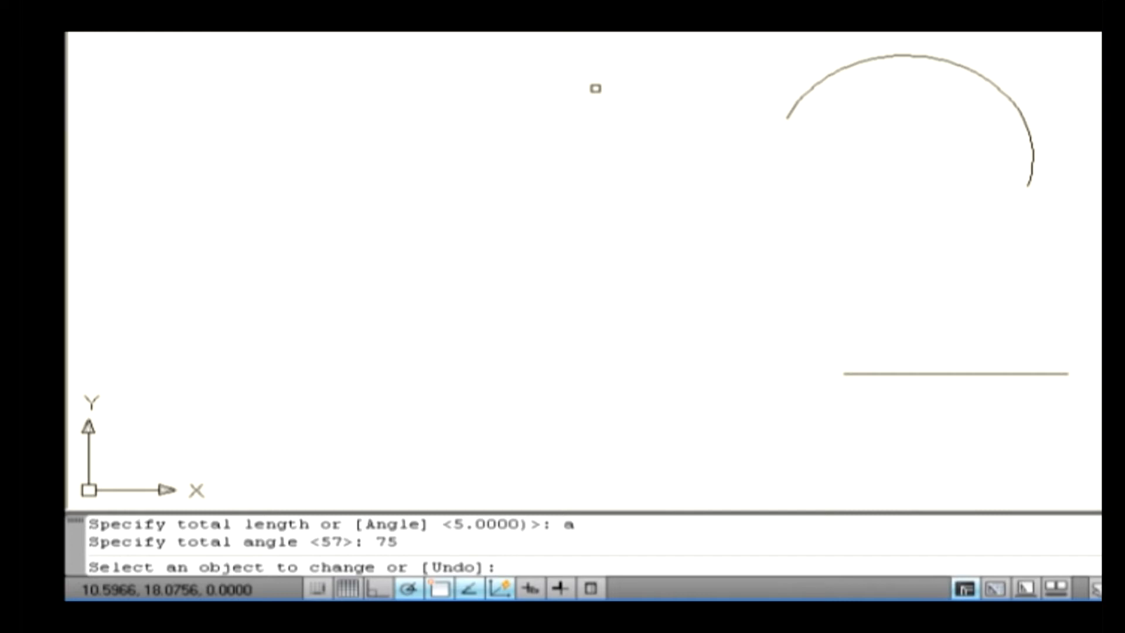
click(816, 89)
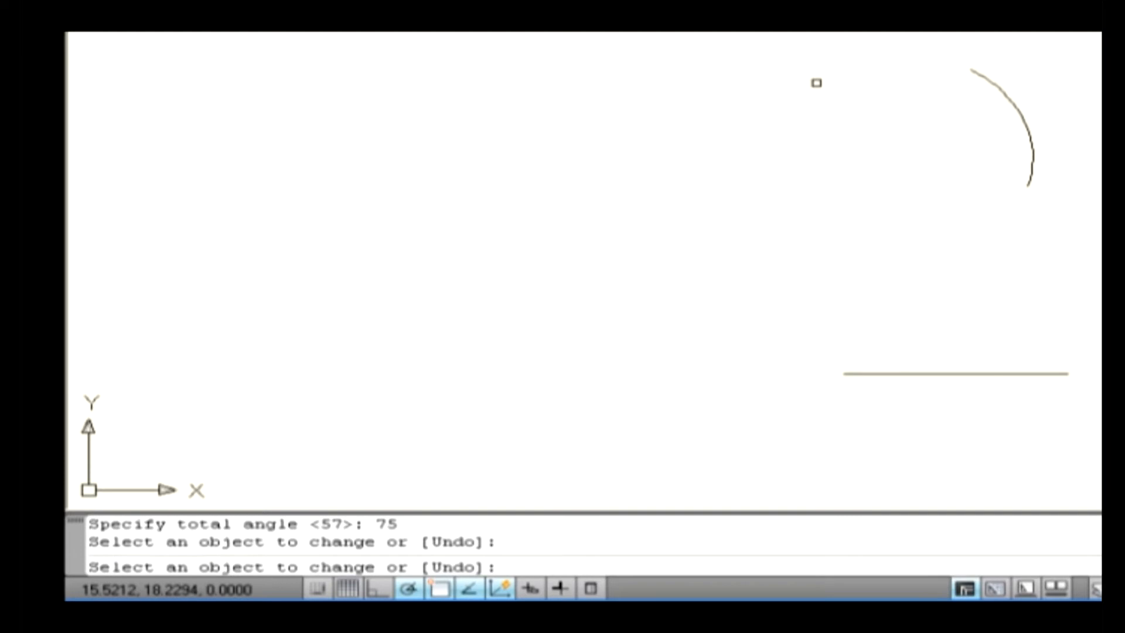
key(Return)
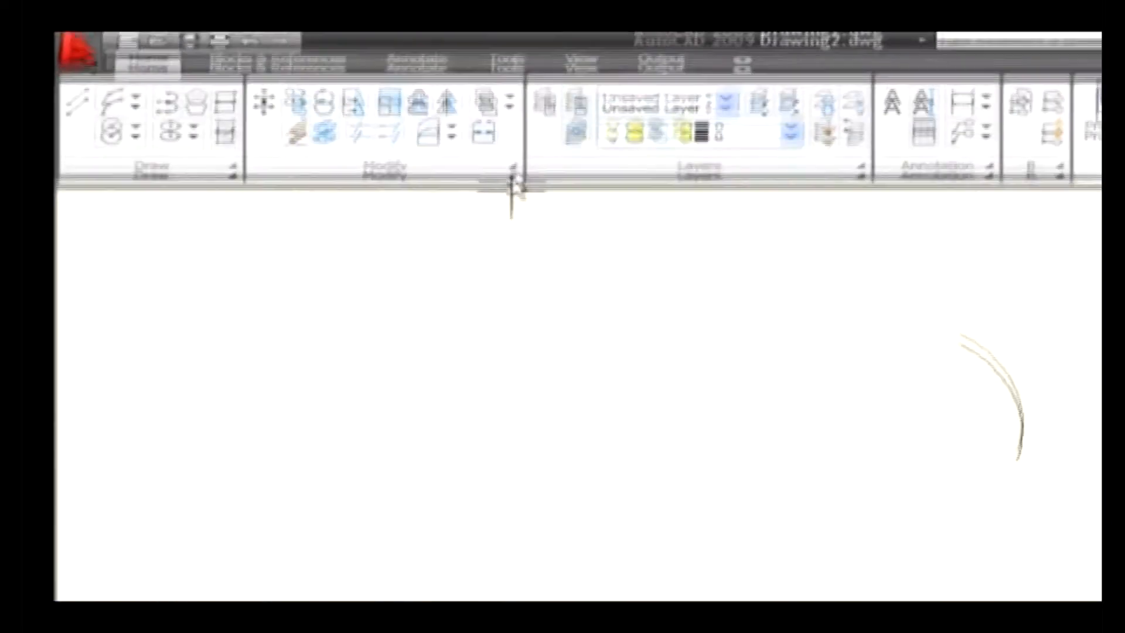
Stretch the horizontal line further left from its left end using Lengthen's Dynamic option.
click(513, 181)
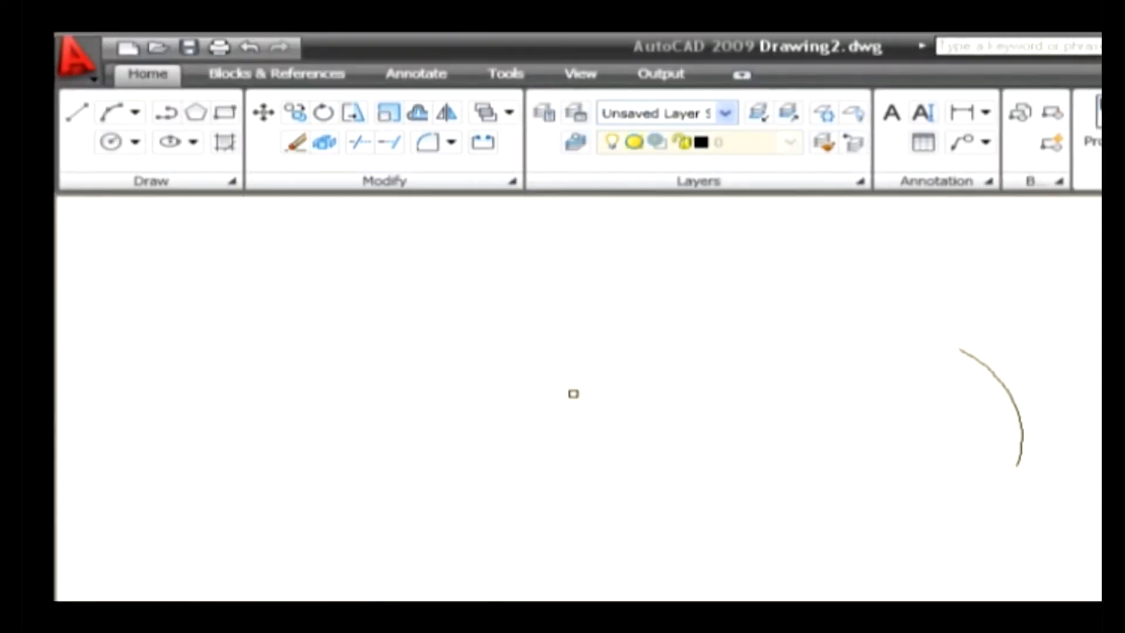
text(dy)
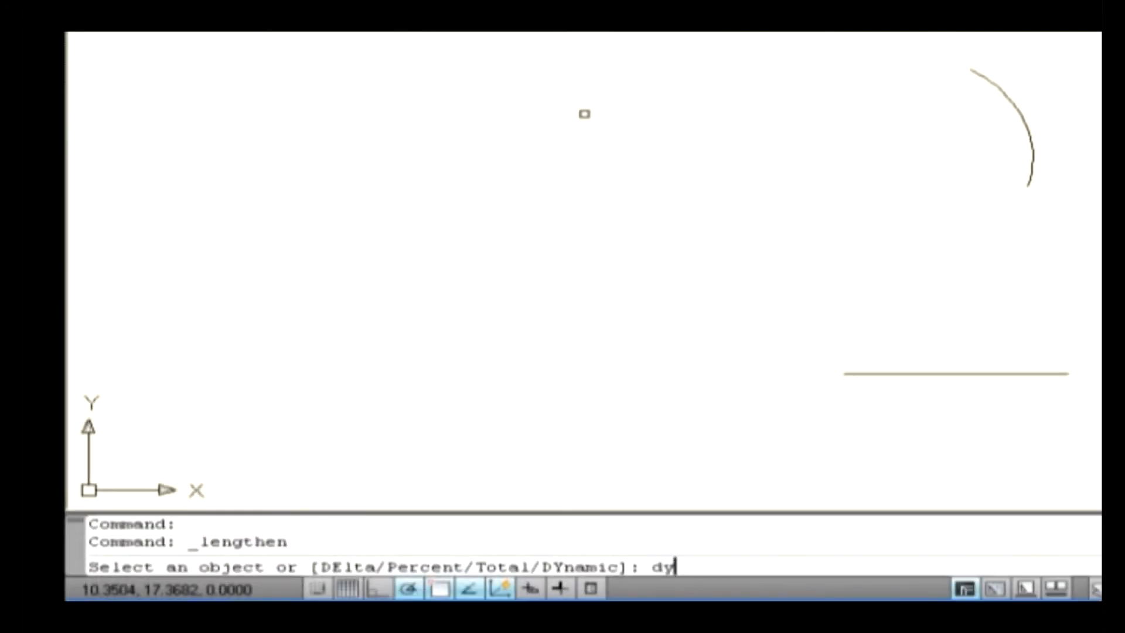
key(Return)
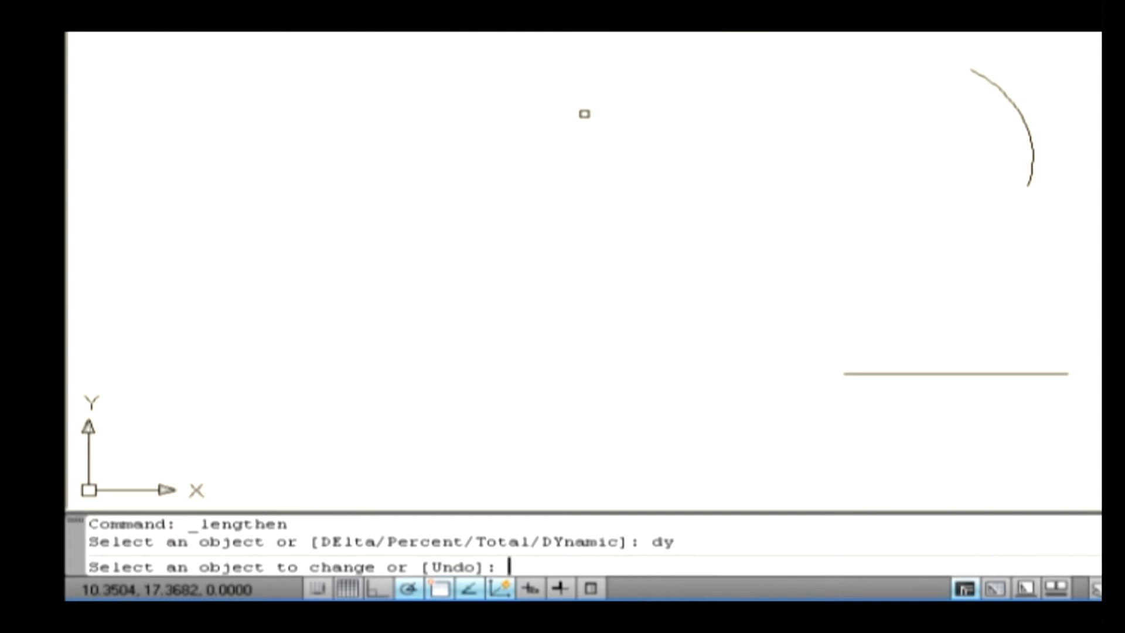
click(912, 373)
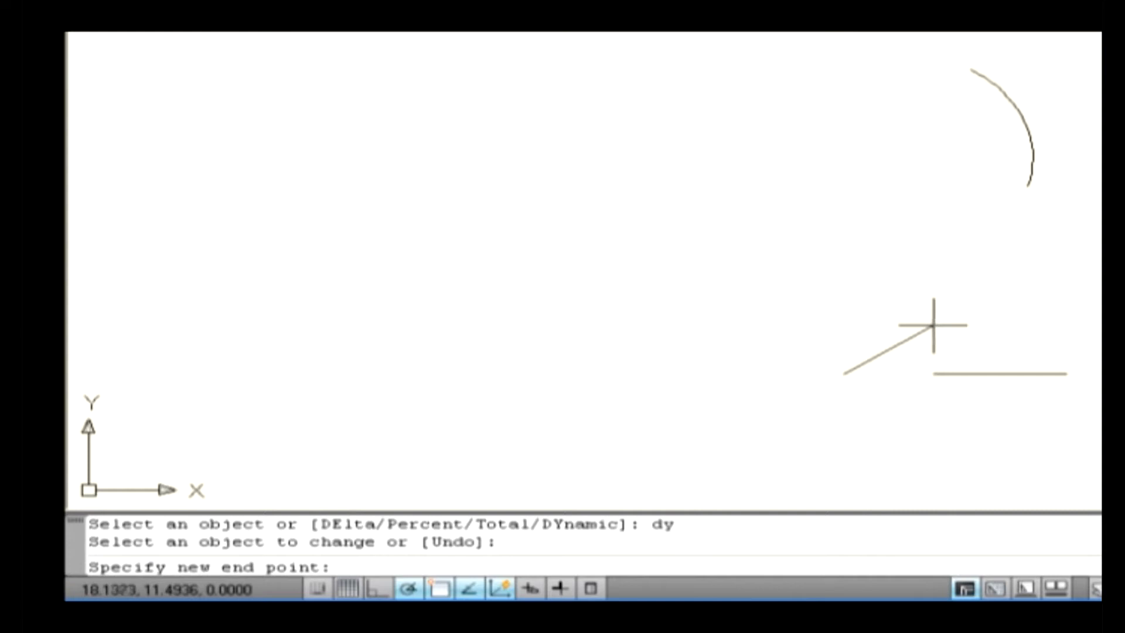
click(707, 320)
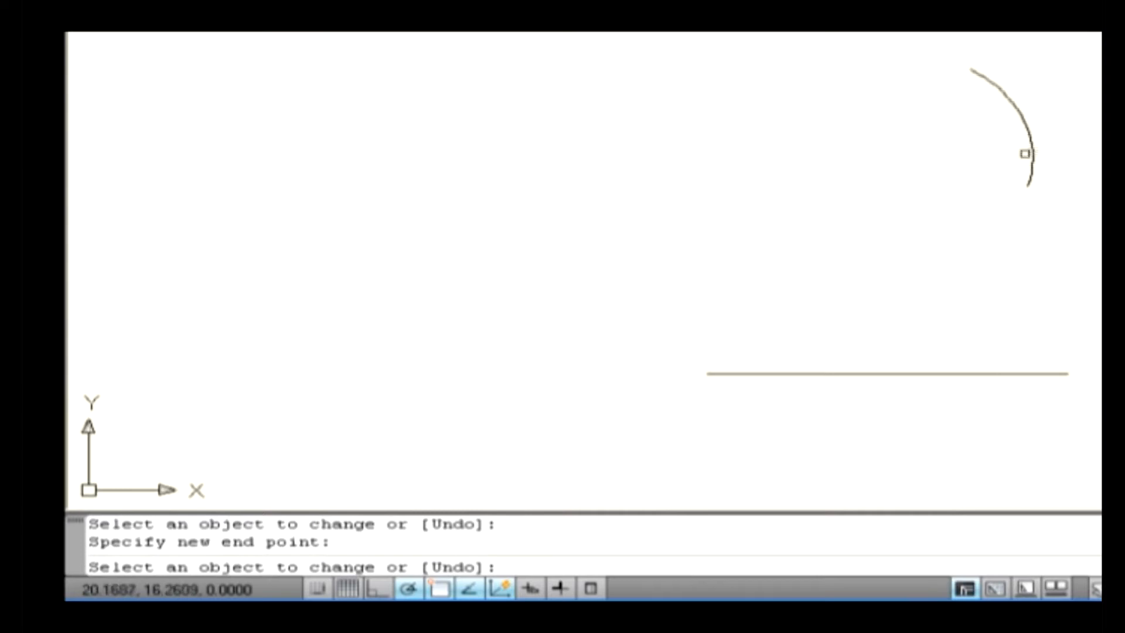
Extend the arc dynamically from its lower end, sweeping it around below toward the left, and finish Lengthen.
click(1032, 147)
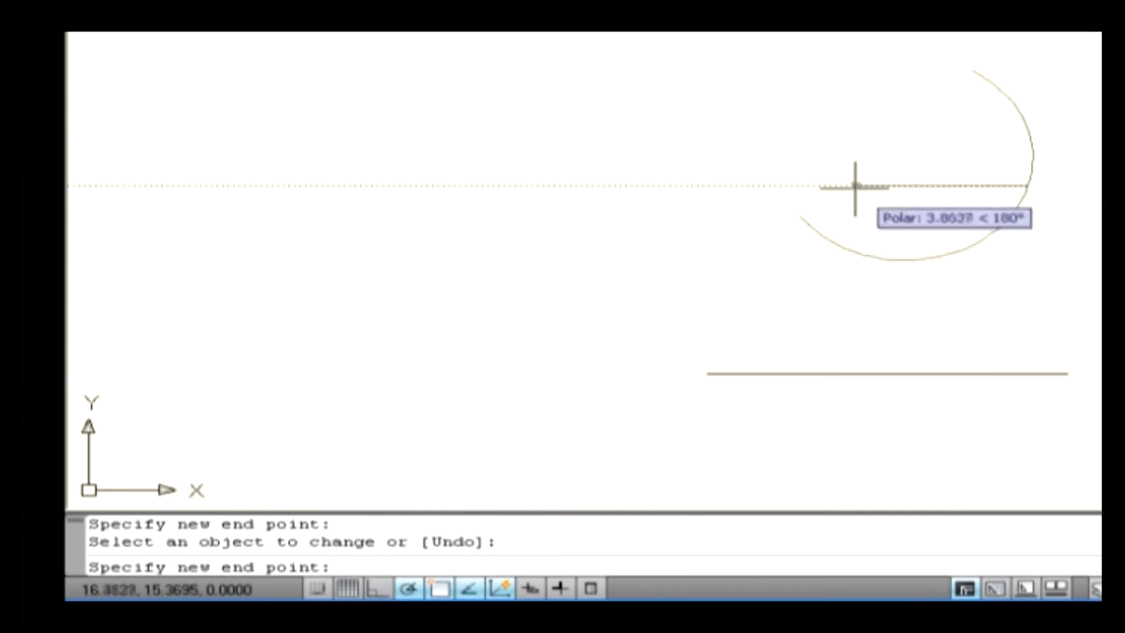
click(855, 187)
key(Return)
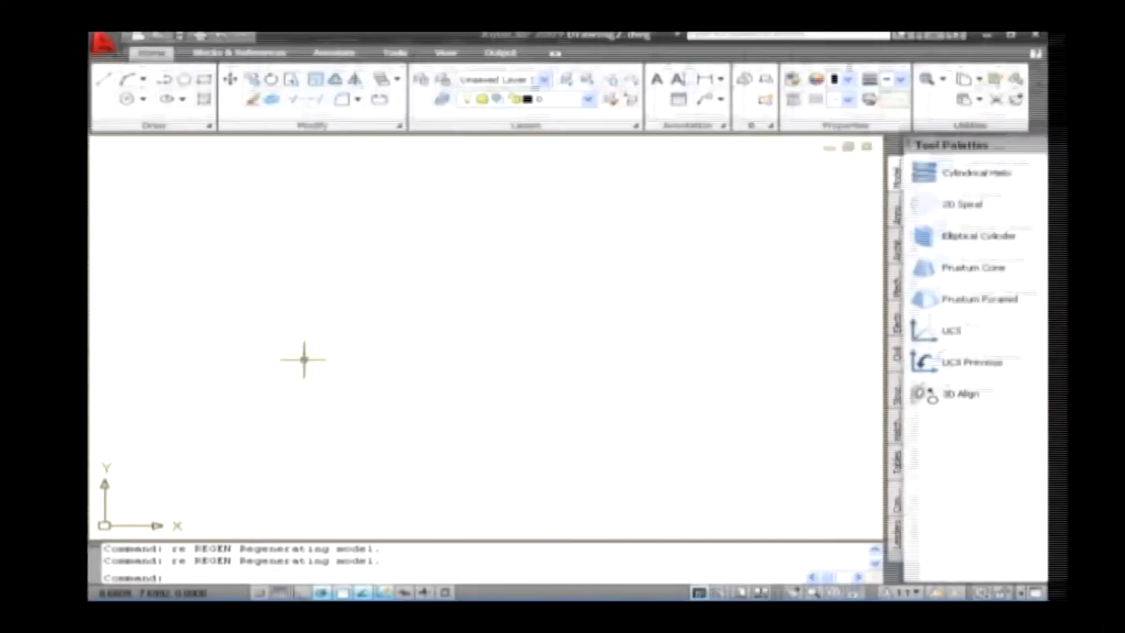
Examine the Annotative, block unit and hyperlink options of the Block Definition dialog without defining a block.
text(b)
key(Return)
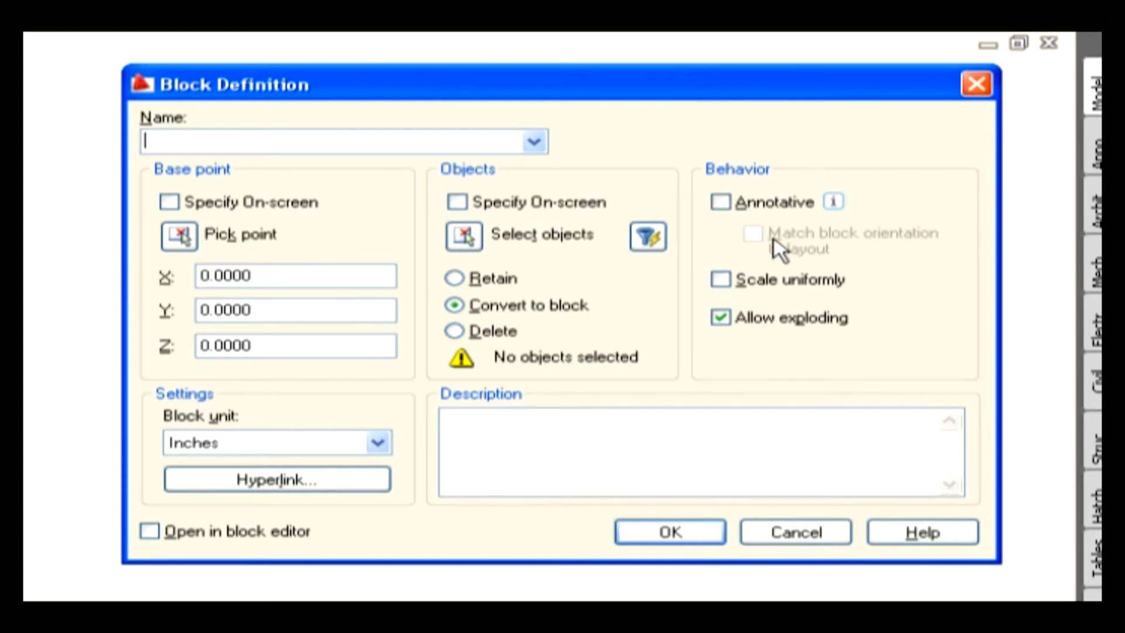
click(723, 202)
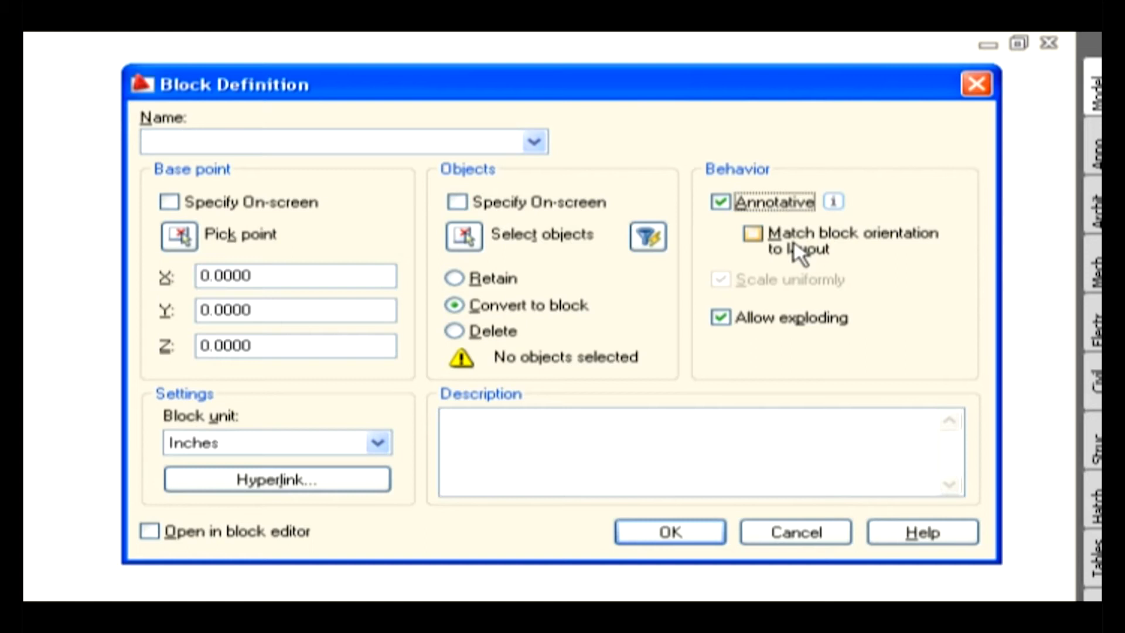
click(722, 201)
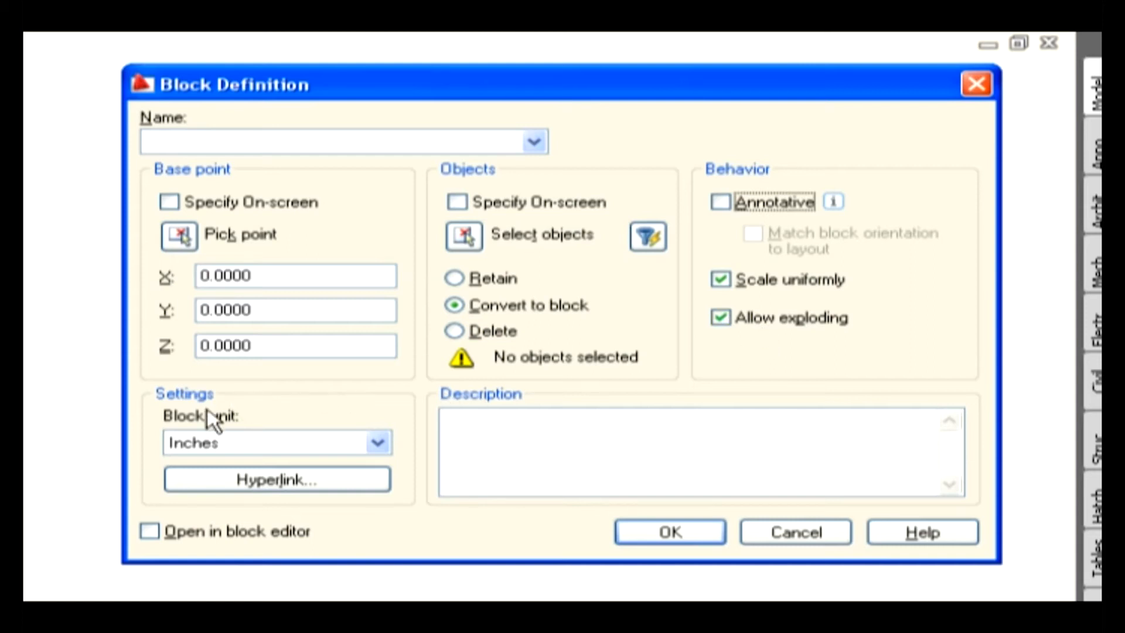
click(221, 452)
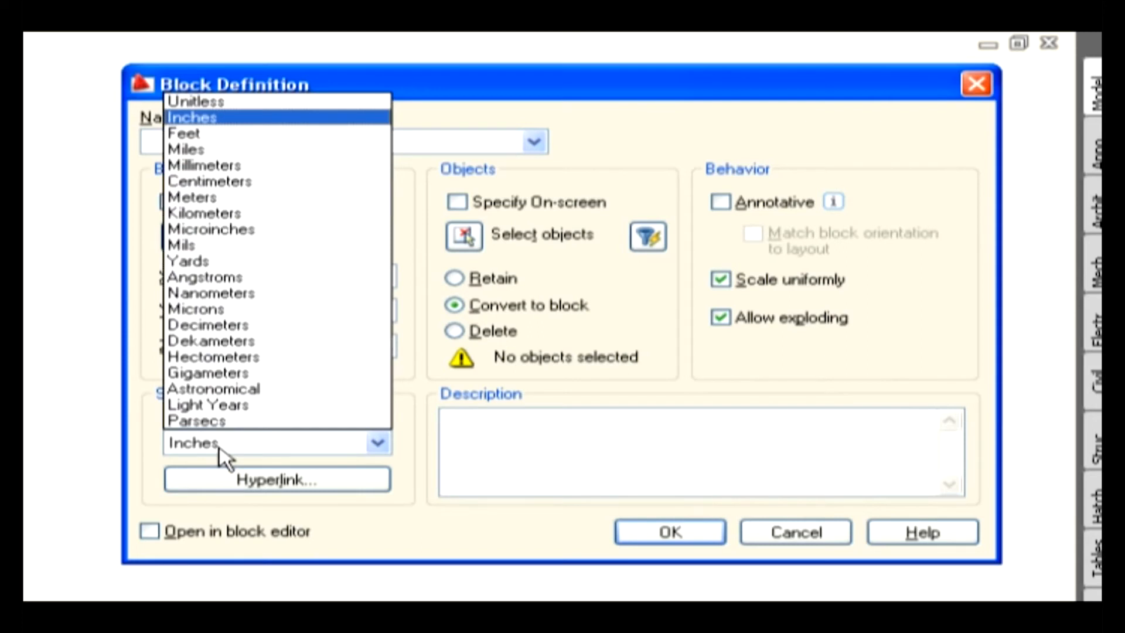
click(221, 452)
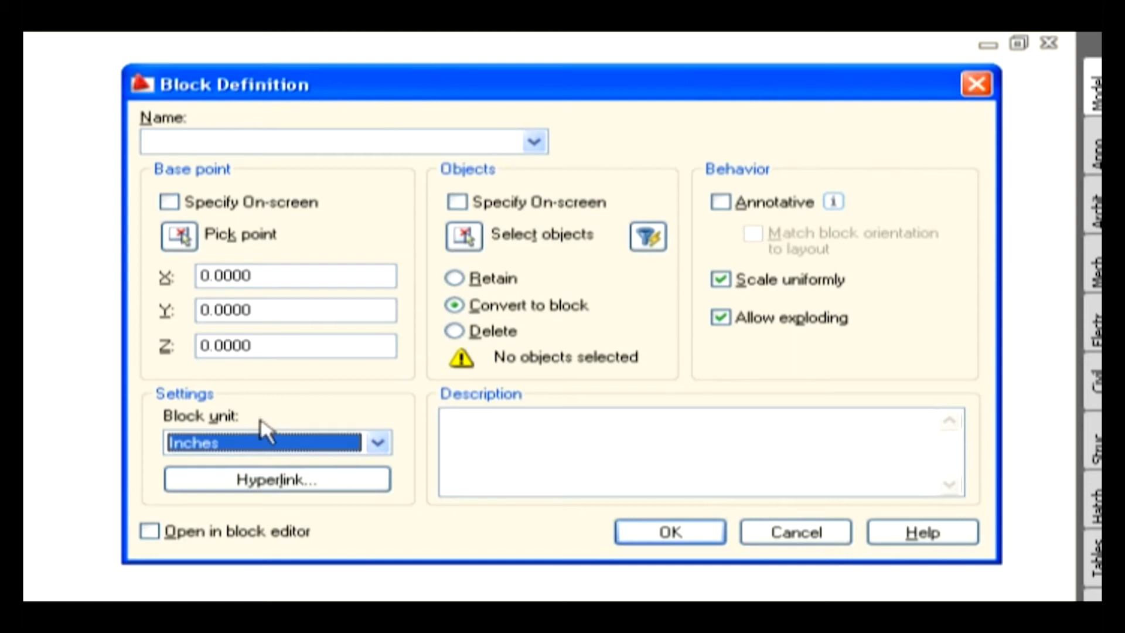
click(253, 481)
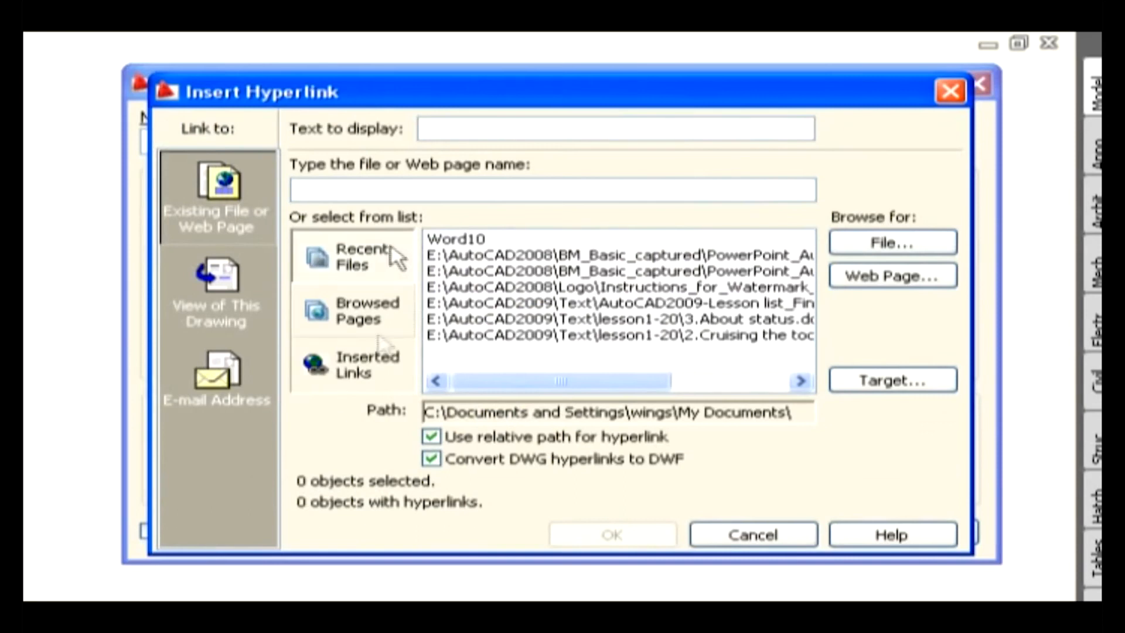
click(754, 536)
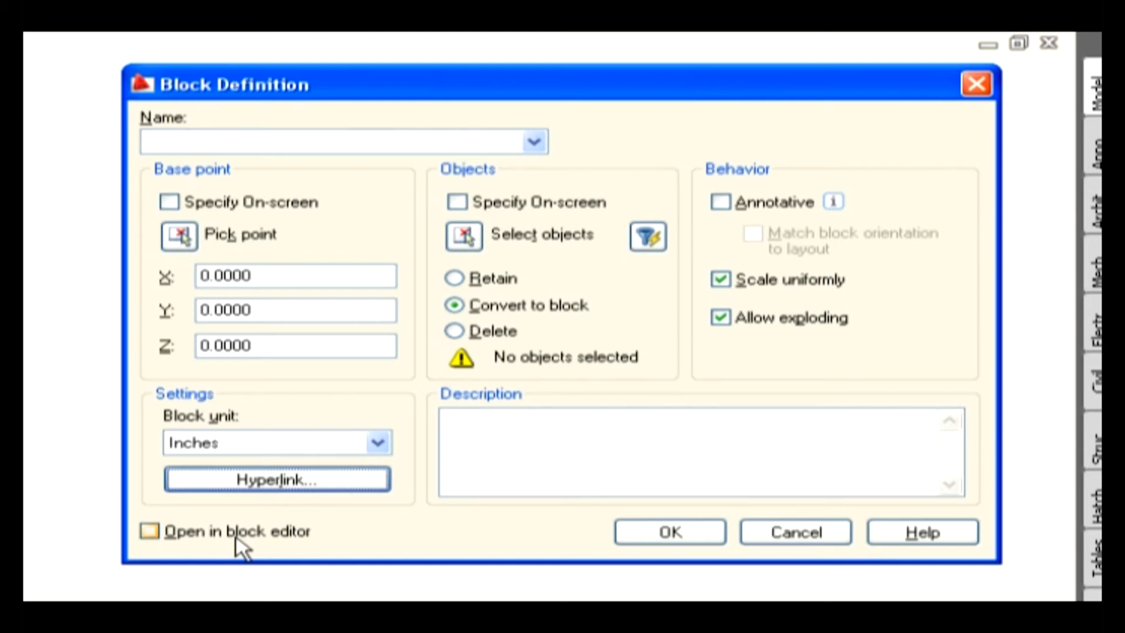
click(778, 538)
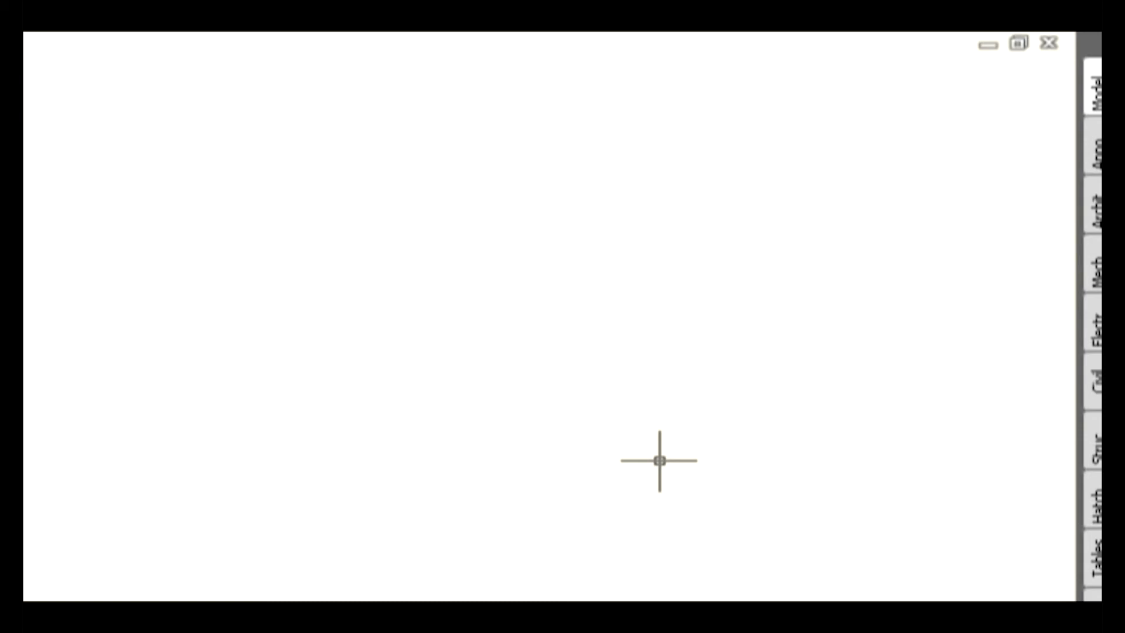
Draw a horizontal rectangle and a circle centred on the rectangle's upper-left corner.
click(53, 344)
click(348, 493)
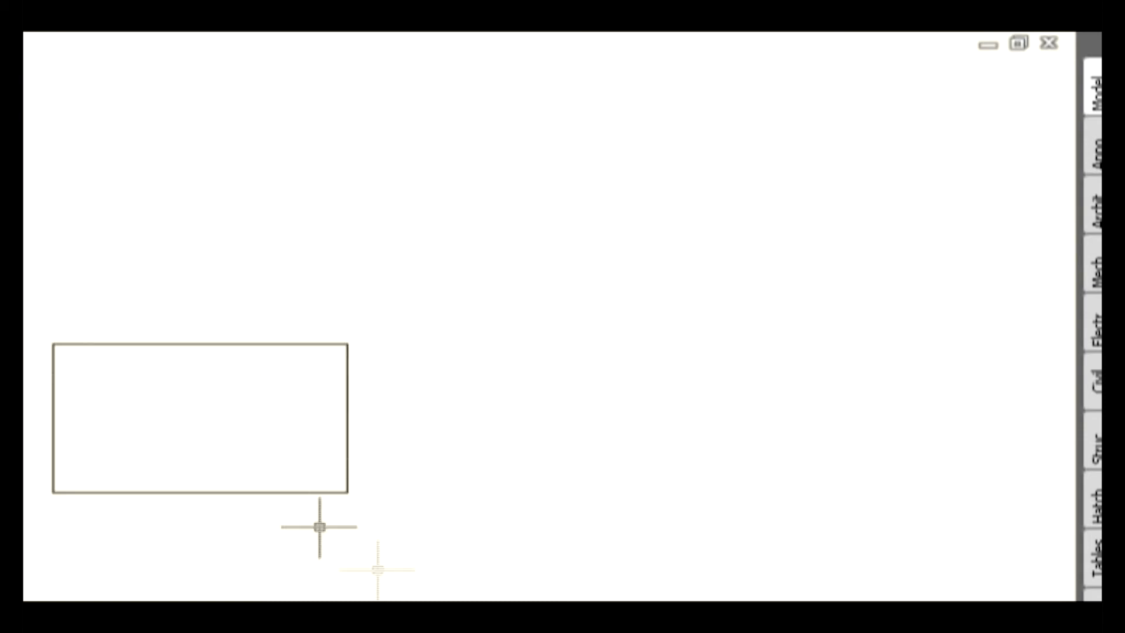
click(53, 344)
click(124, 391)
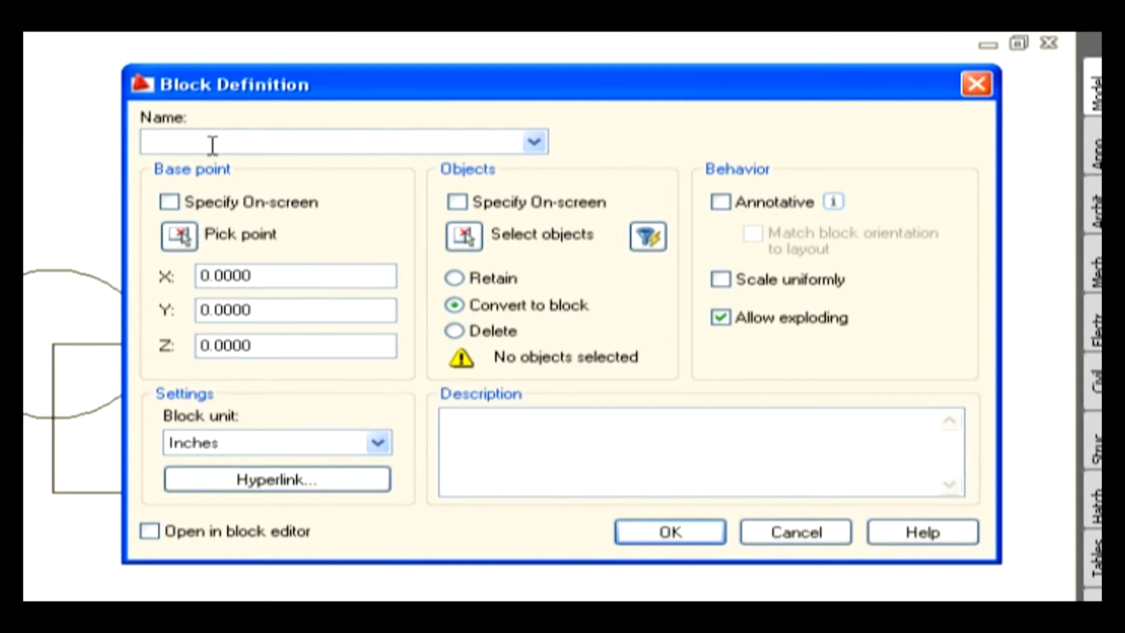
Name the new block definition rec and set its base point at the rectangle's lower-left corner.
text(rec)
click(180, 237)
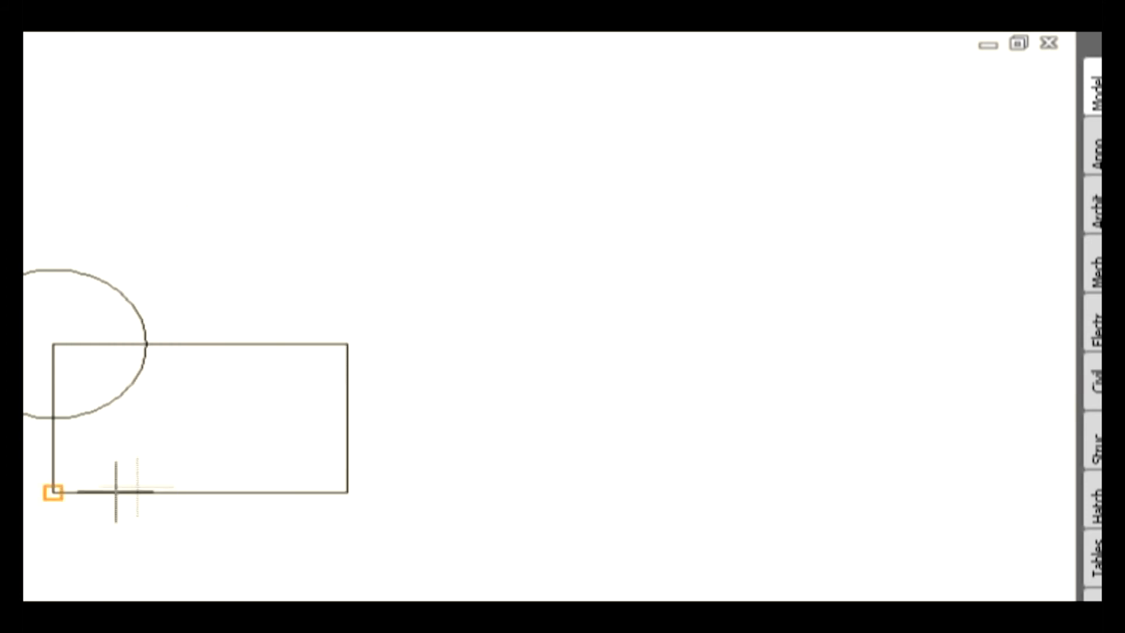
click(53, 492)
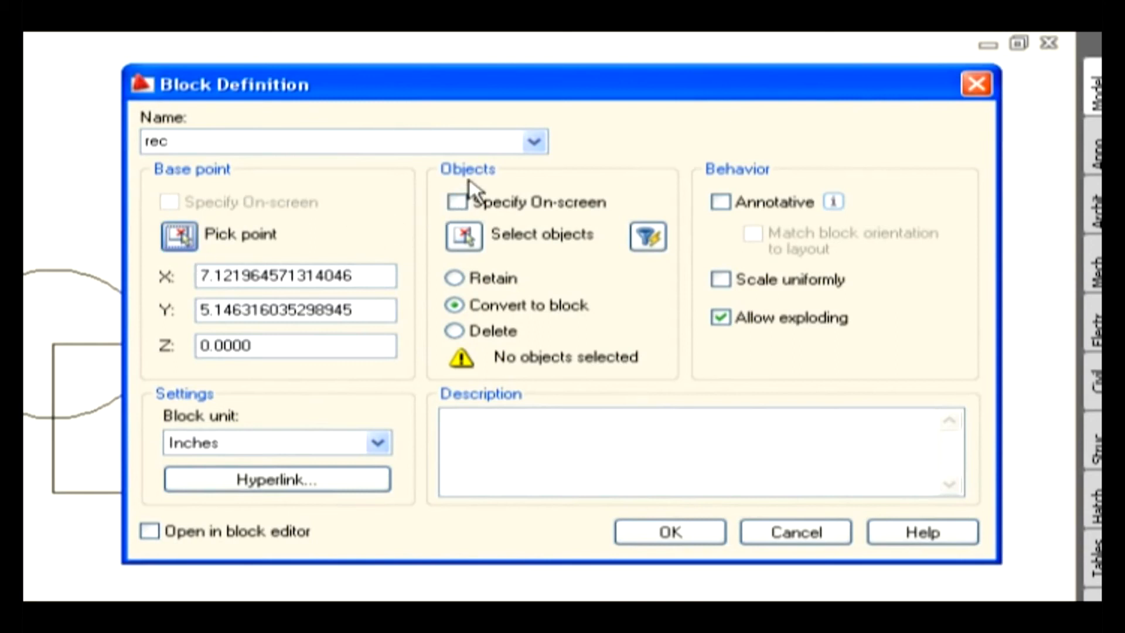
Select the circle and the rectangle as the block's objects and create the block with Convert to block.
click(472, 240)
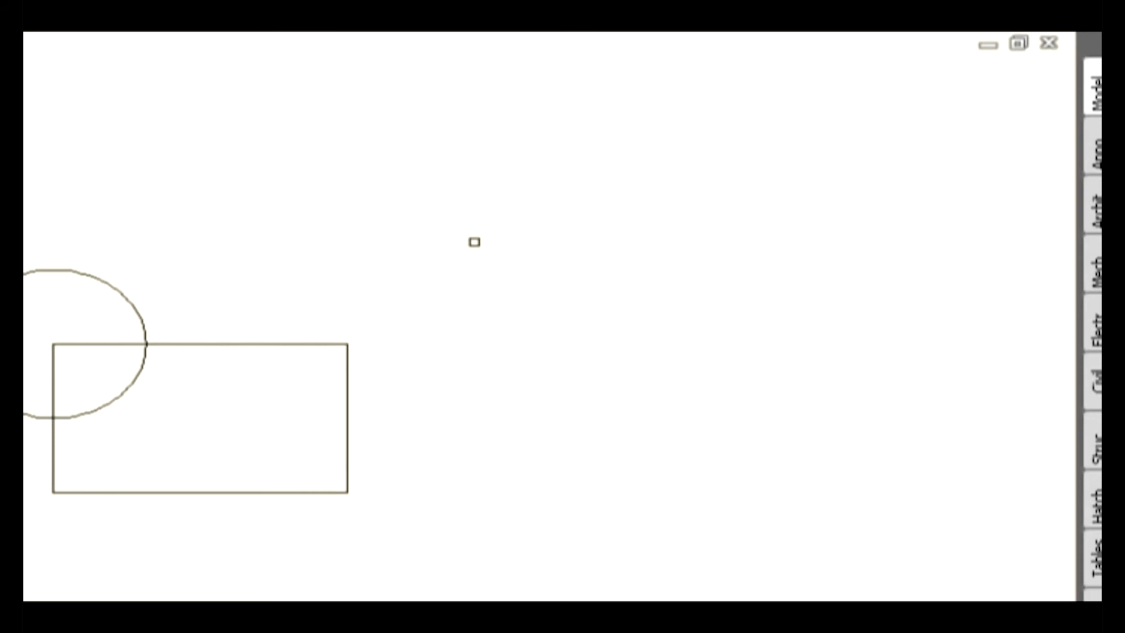
click(216, 322)
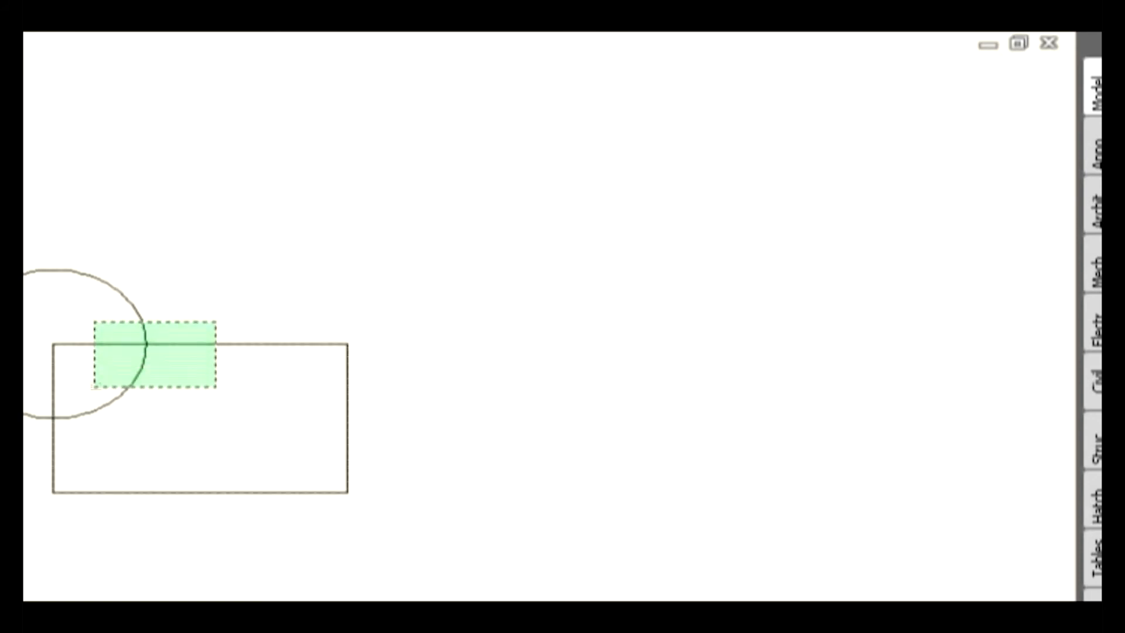
click(96, 385)
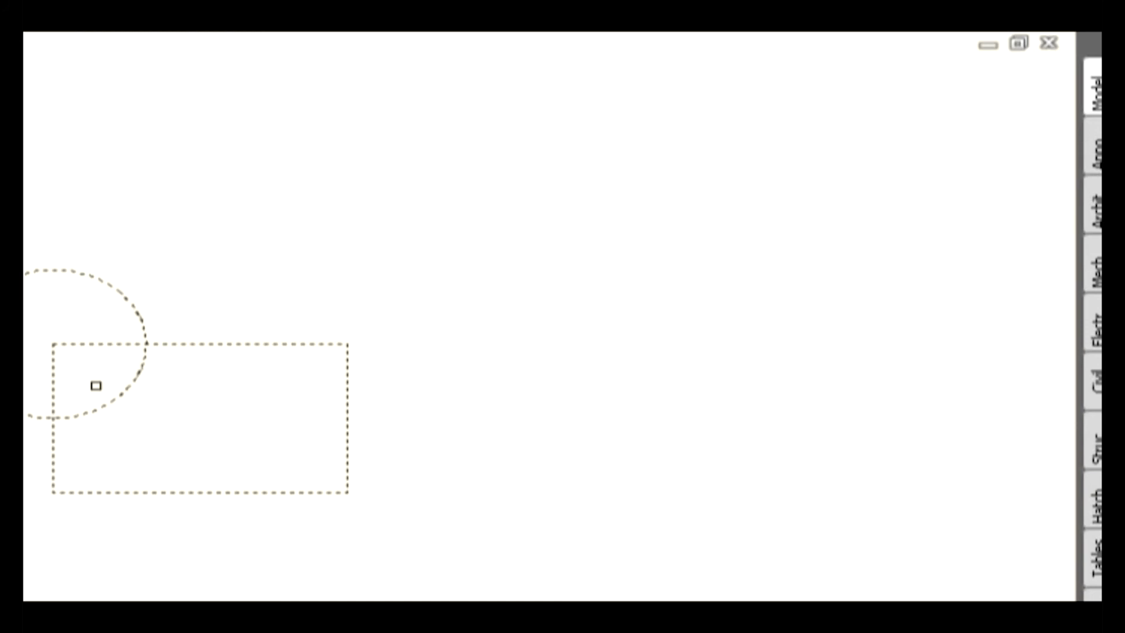
key(Return)
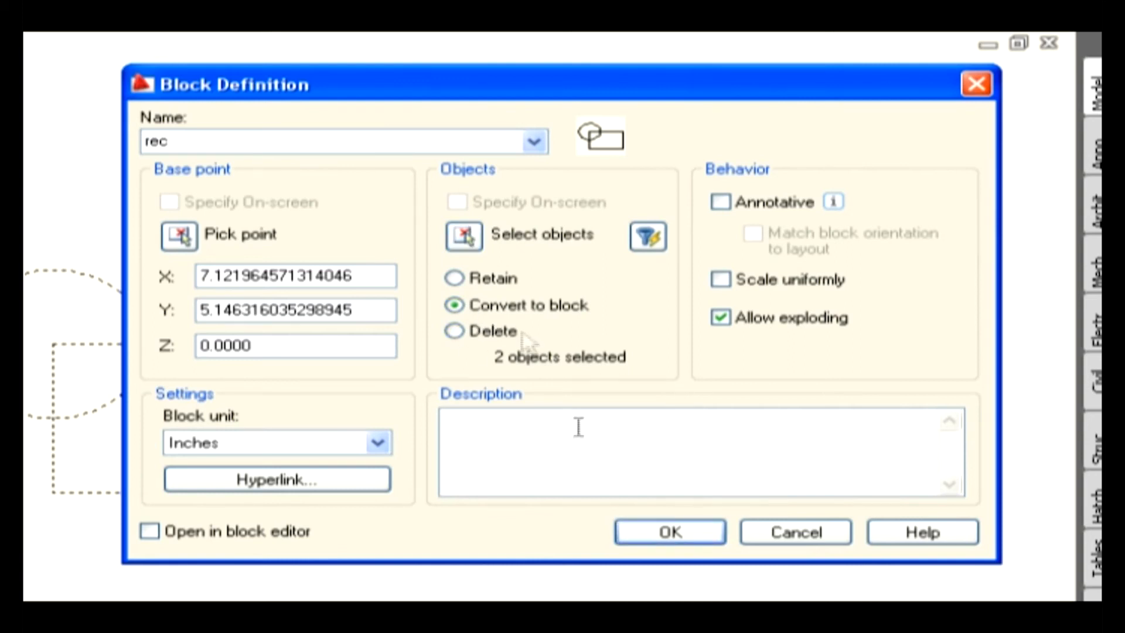
click(696, 540)
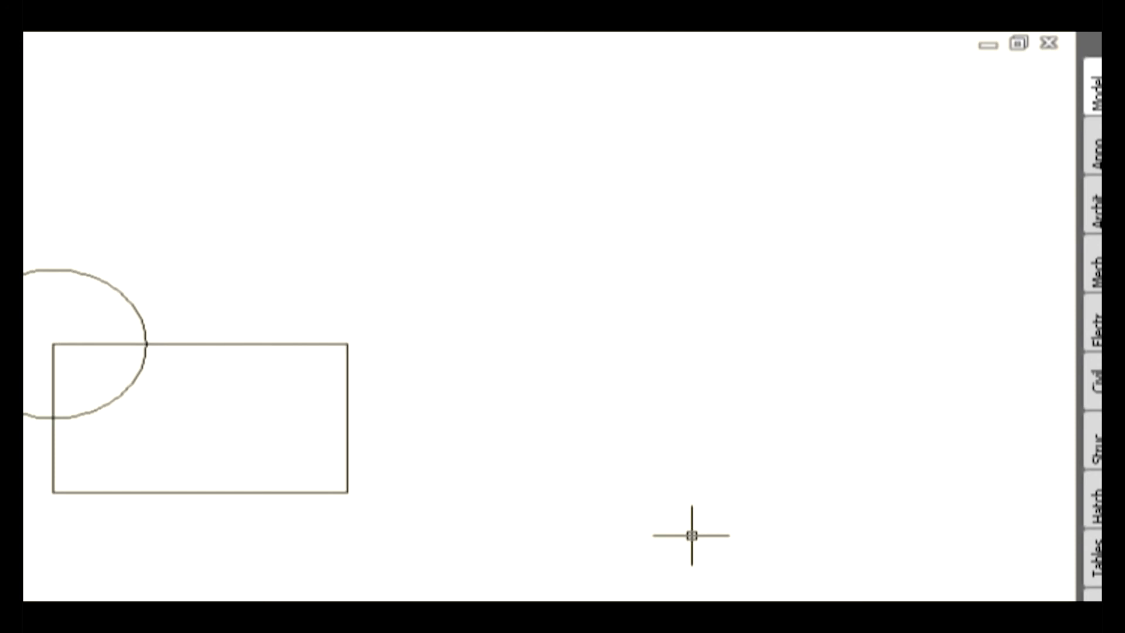